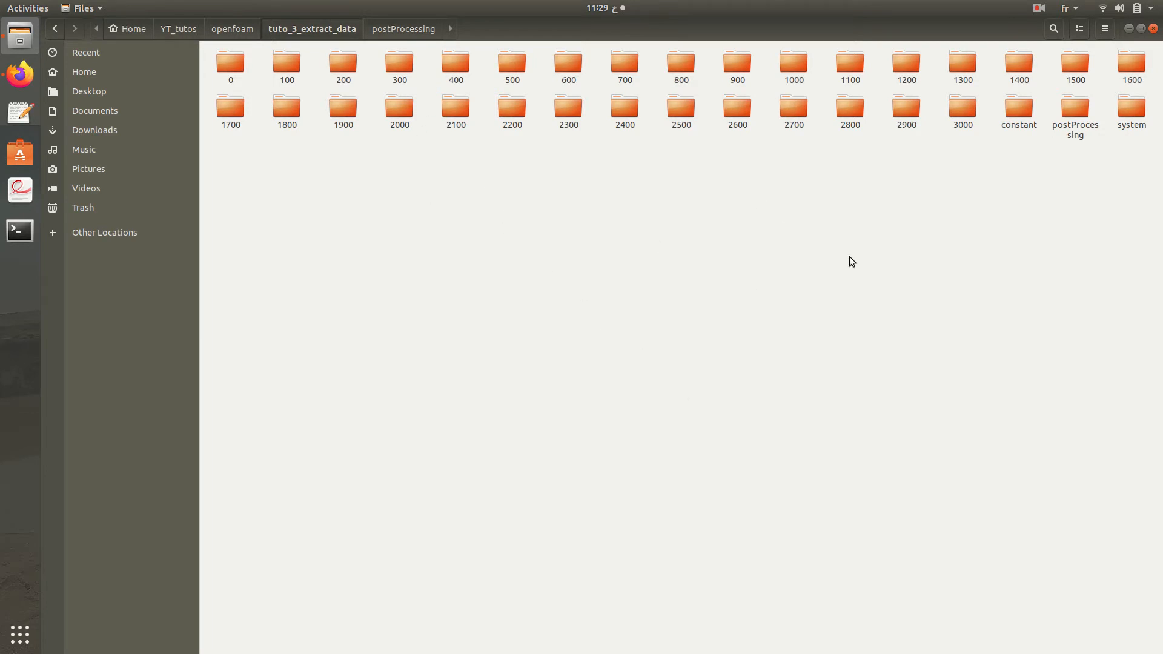
- Launch paraFoam from a terminal in the tuto_3_extract_data folder and load the case with its default settings
{"action": "right_click", "coordinate": [483, 257]}
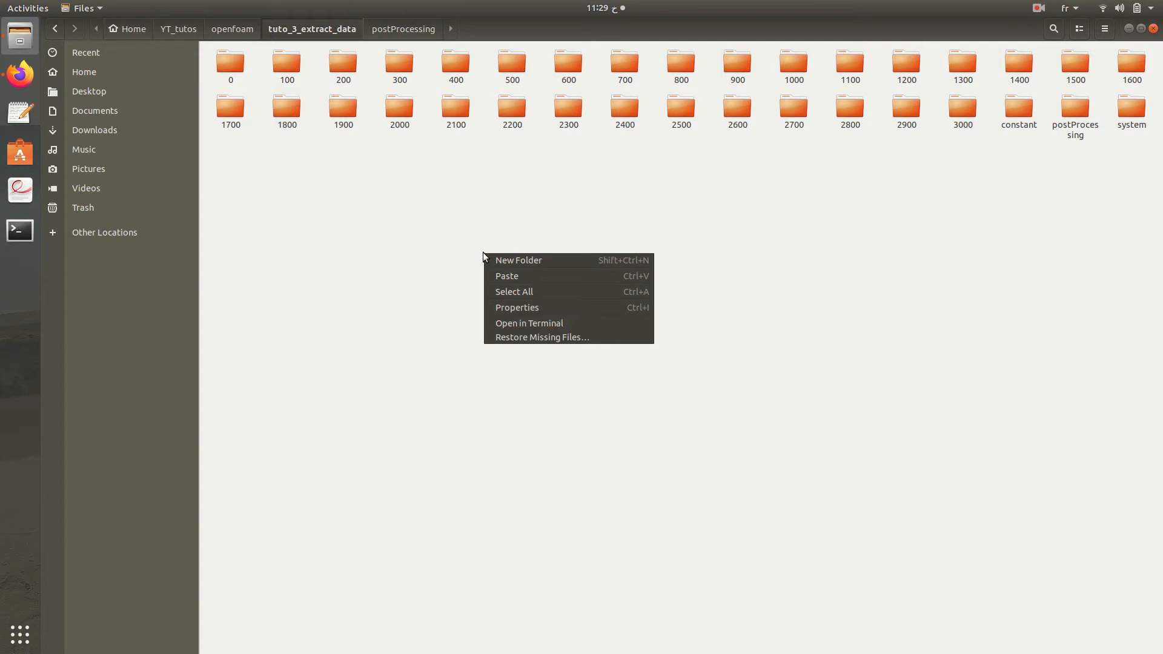
{"action": "left_click", "coordinate": [501, 322]}
{"action": "type", "text": "paraFoam"}
{"action": "key", "text": "Return"}
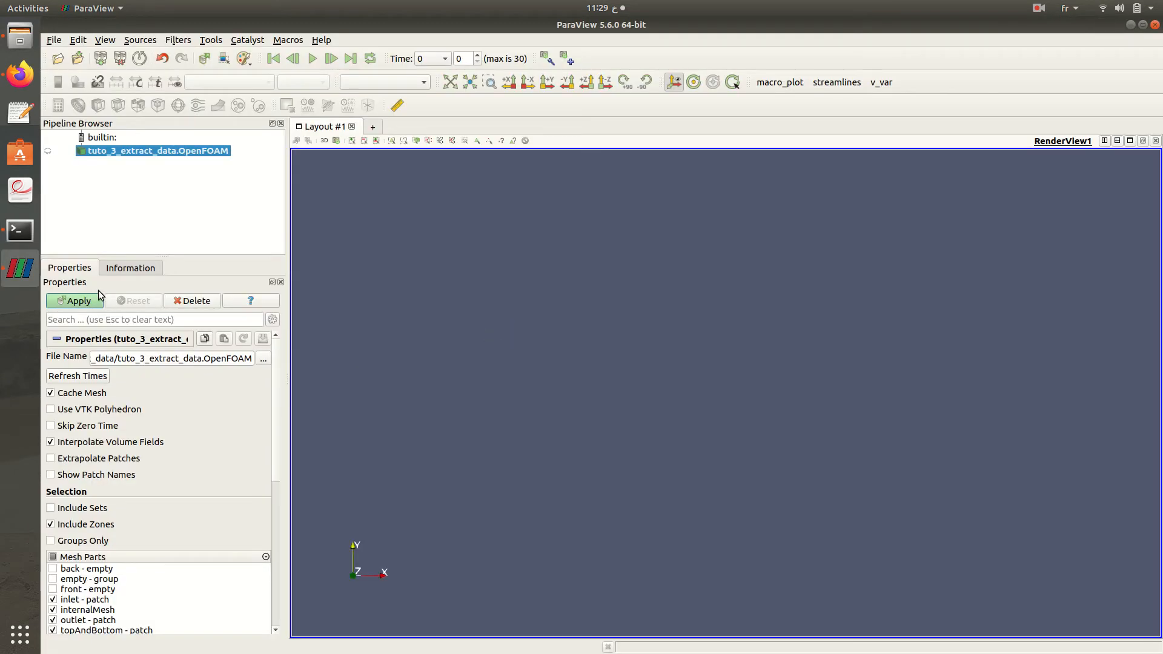
{"action": "left_click", "coordinate": [82, 300]}
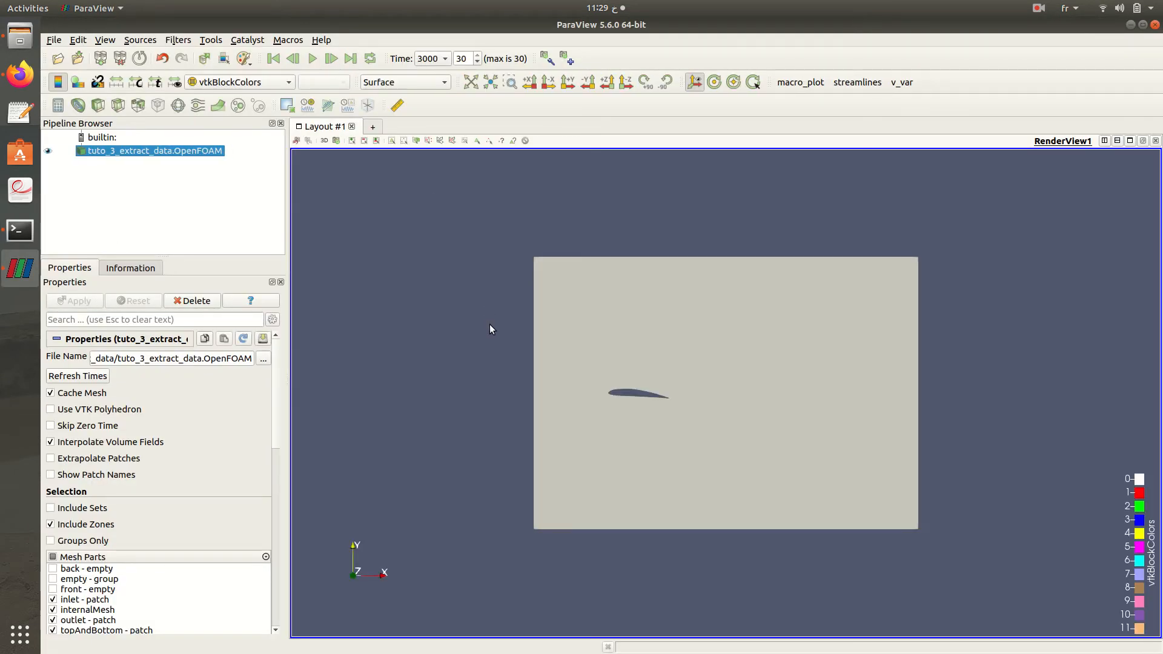
- Color the airfoil case by the magnitude of the velocity field U
{"action": "left_click_drag", "start_coordinate": [482, 322], "coordinate": [567, 356]}
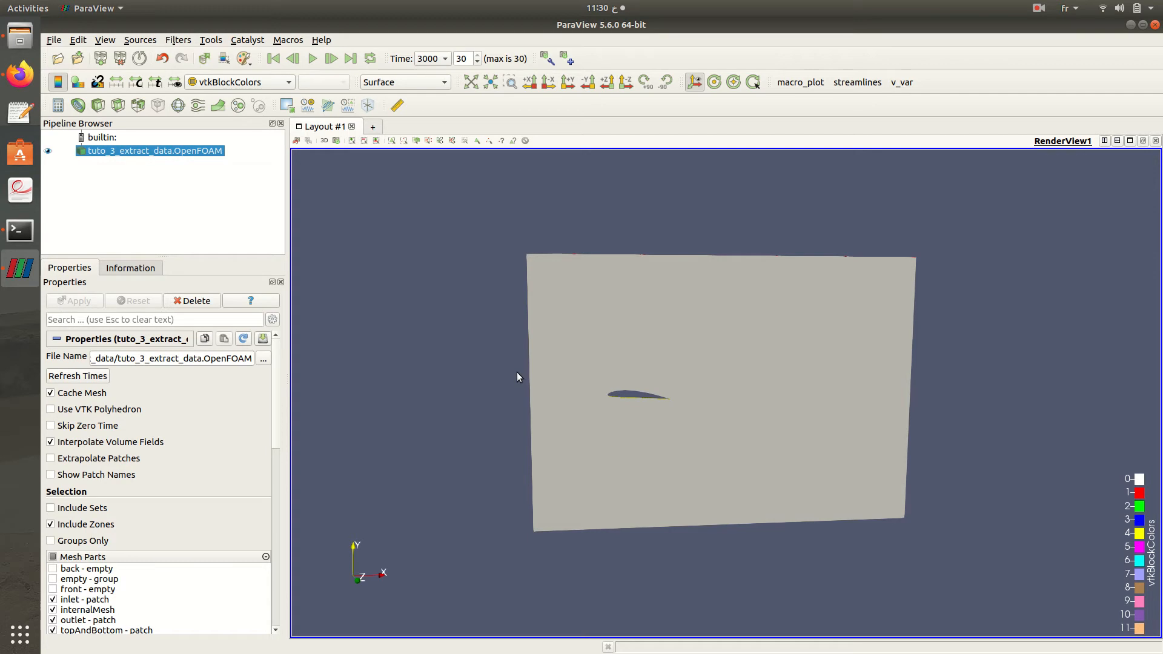
{"action": "left_click", "coordinate": [227, 83]}
{"action": "left_click", "coordinate": [224, 39]}
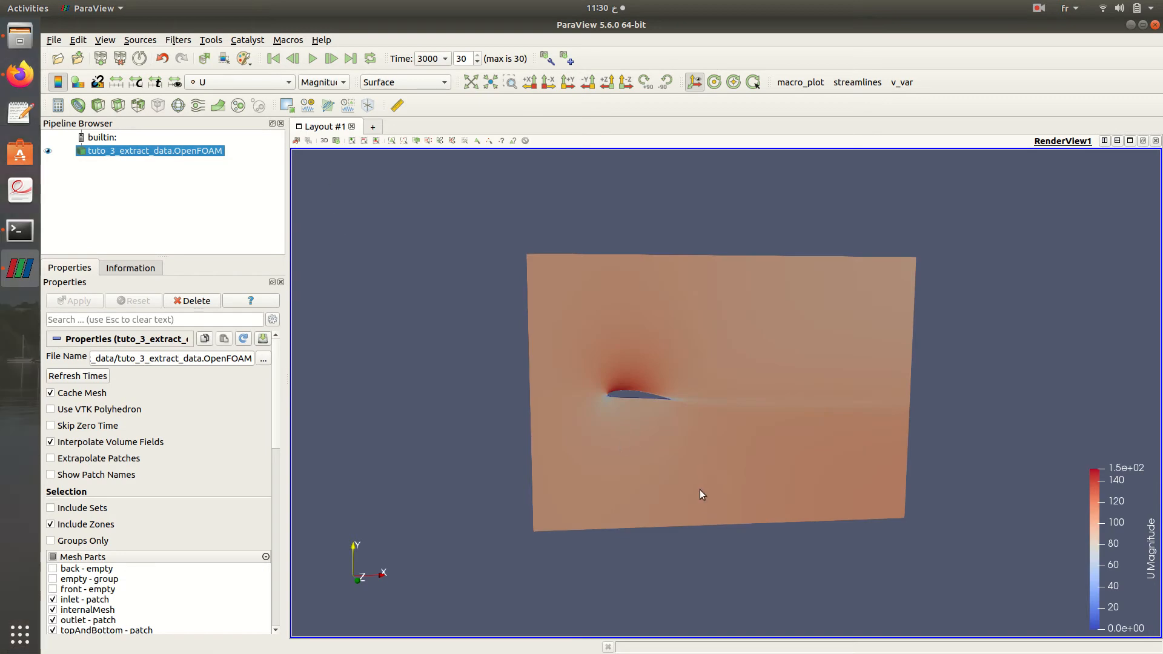
{"action": "left_click_drag", "start_coordinate": [700, 490], "coordinate": [608, 479]}
{"action": "scroll", "coordinate": [136, 630], "scroll_direction": "down", "scroll_amount": 4}
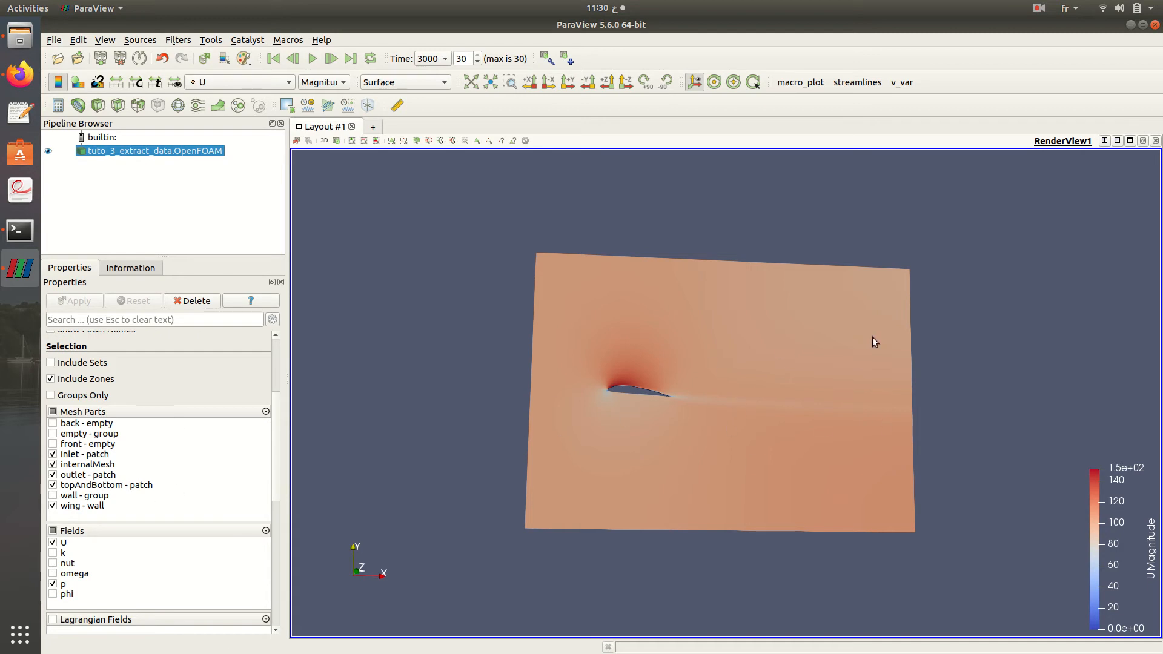
{"action": "left_click_drag", "start_coordinate": [375, 347], "coordinate": [559, 394]}
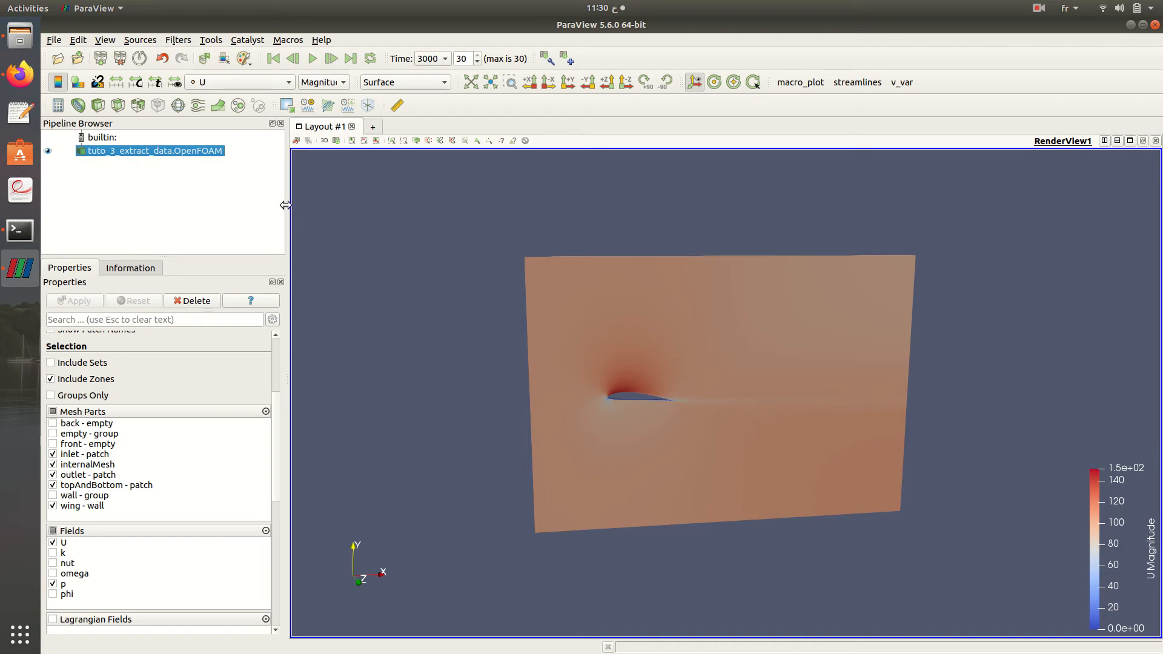
- Add a Plot Over Line filter to the case and set Point1's X to 1.5 and its Z to 0.15
{"action": "left_click", "coordinate": [178, 39]}
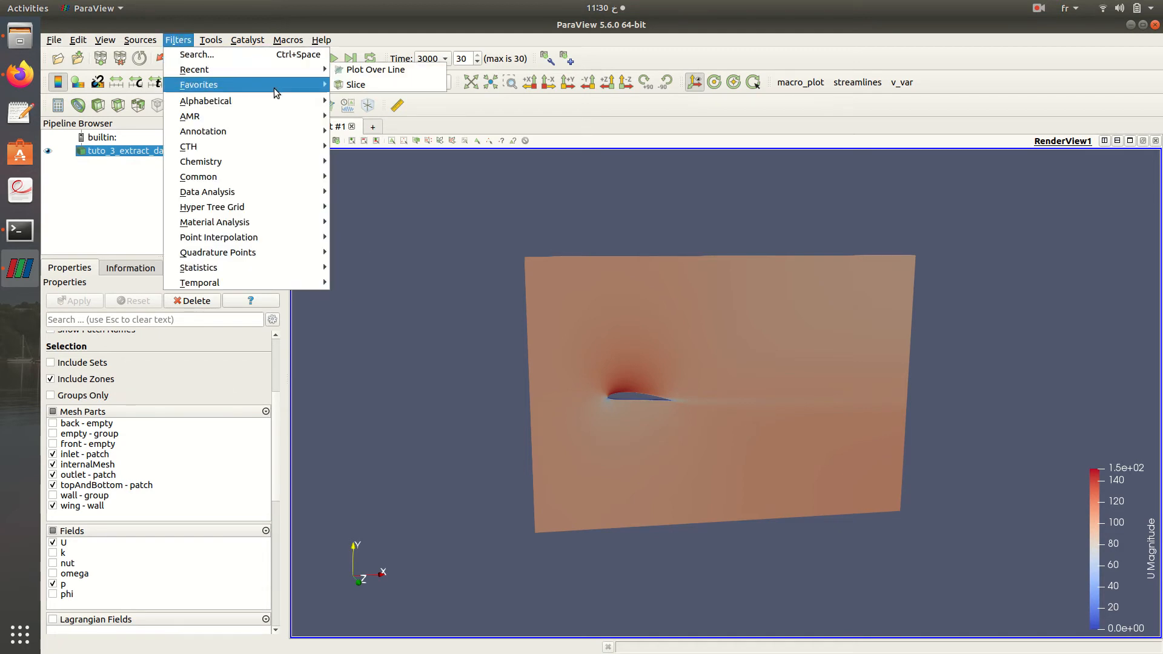
{"action": "mouse_move", "coordinate": [263, 70]}
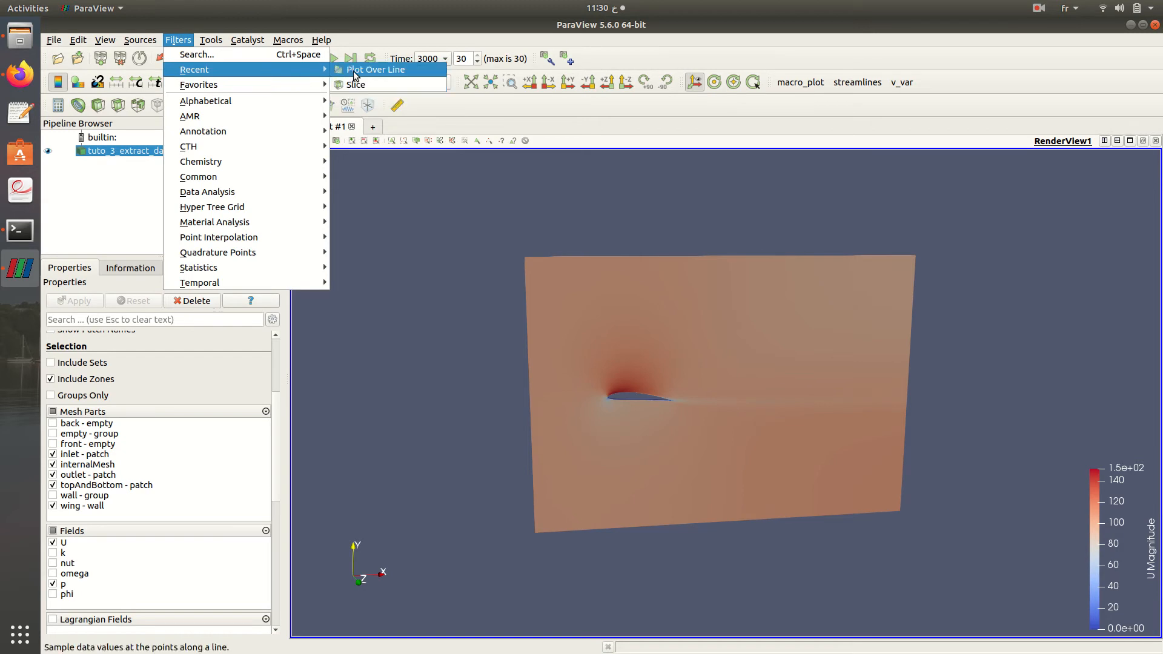
{"action": "left_click", "coordinate": [355, 70]}
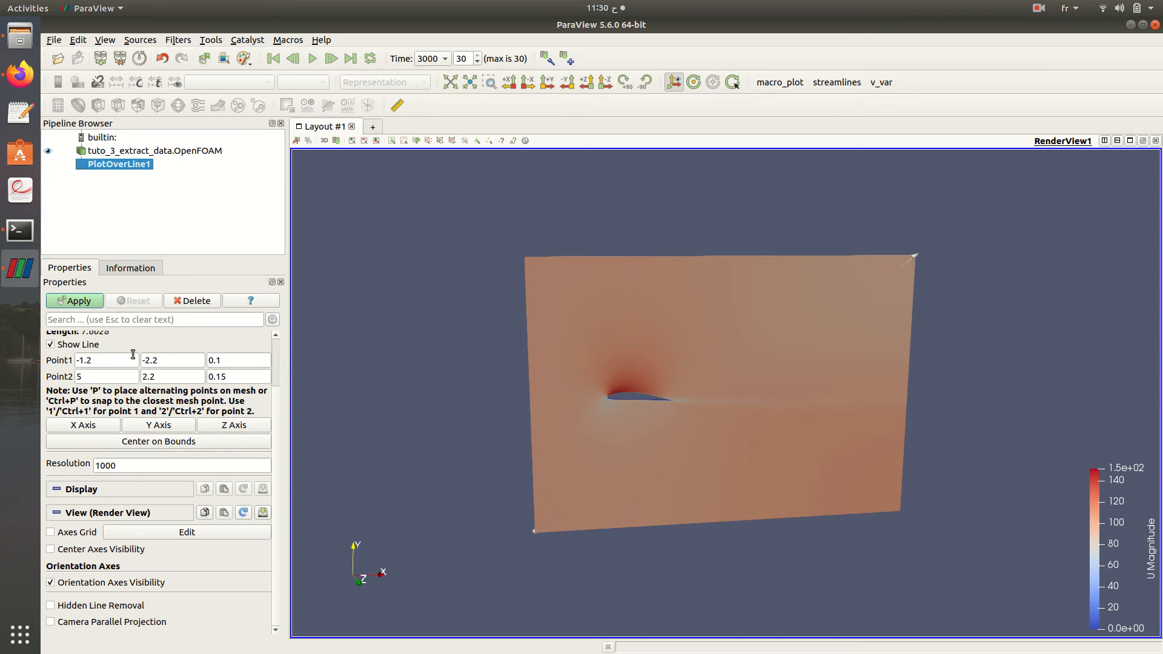
{"action": "left_click_drag", "start_coordinate": [117, 360], "coordinate": [0, 362]}
{"action": "key", "text": "ctrl+a"}
{"action": "type", "text": "1"}
{"action": "key", "text": "Tab"}
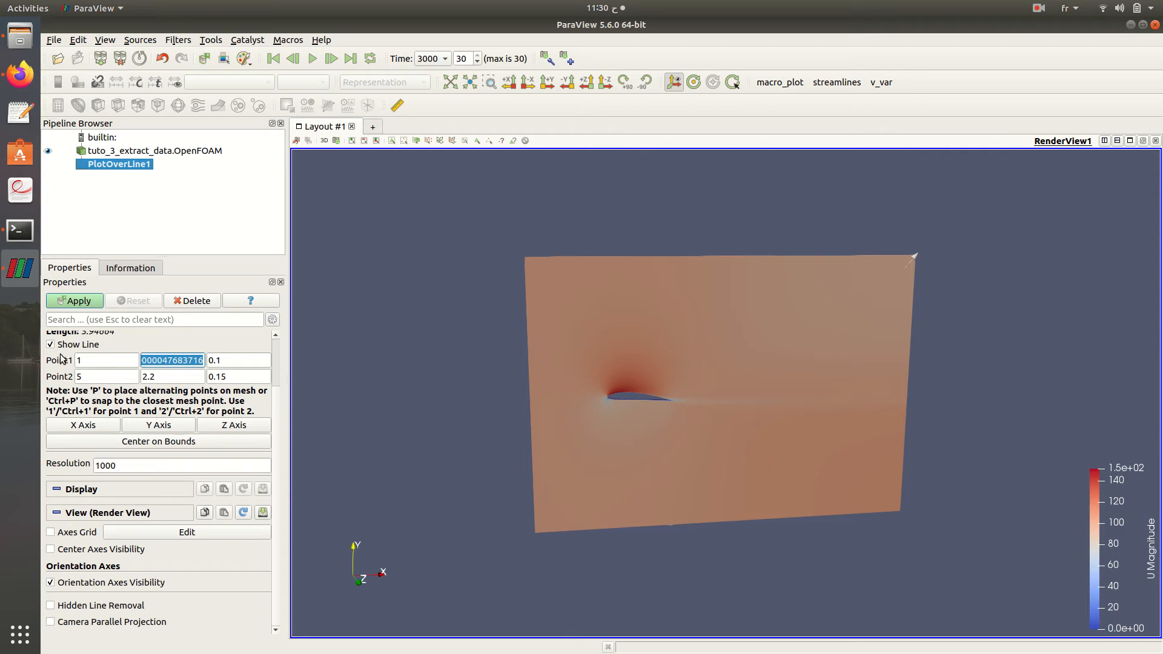
{"action": "left_click", "coordinate": [85, 359]}
{"action": "type", "text": ".5"}
{"action": "key", "text": "Tab"}
{"action": "key", "text": "Tab"}
{"action": "type", "text": "0.15"}
- Set the sampling line's Point2 to X 1.5 and Y 2.2, and apply the Plot Over Line filter
{"action": "key", "text": "Tab"}
{"action": "type", "text": "1.5"}
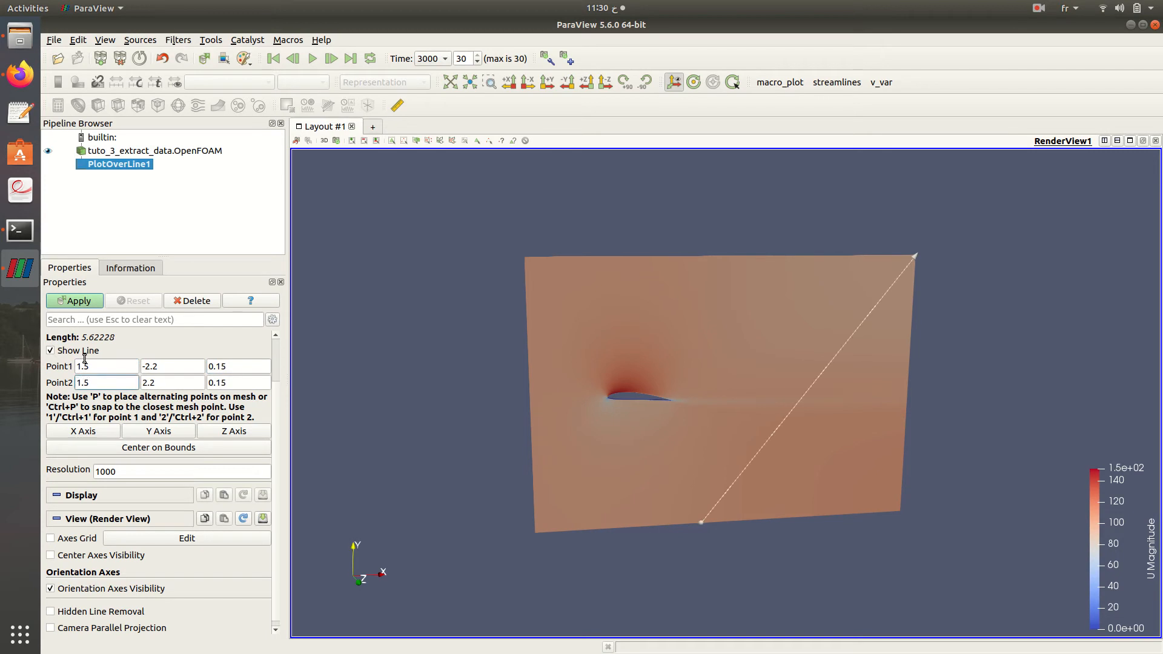
{"action": "key", "text": "Tab"}
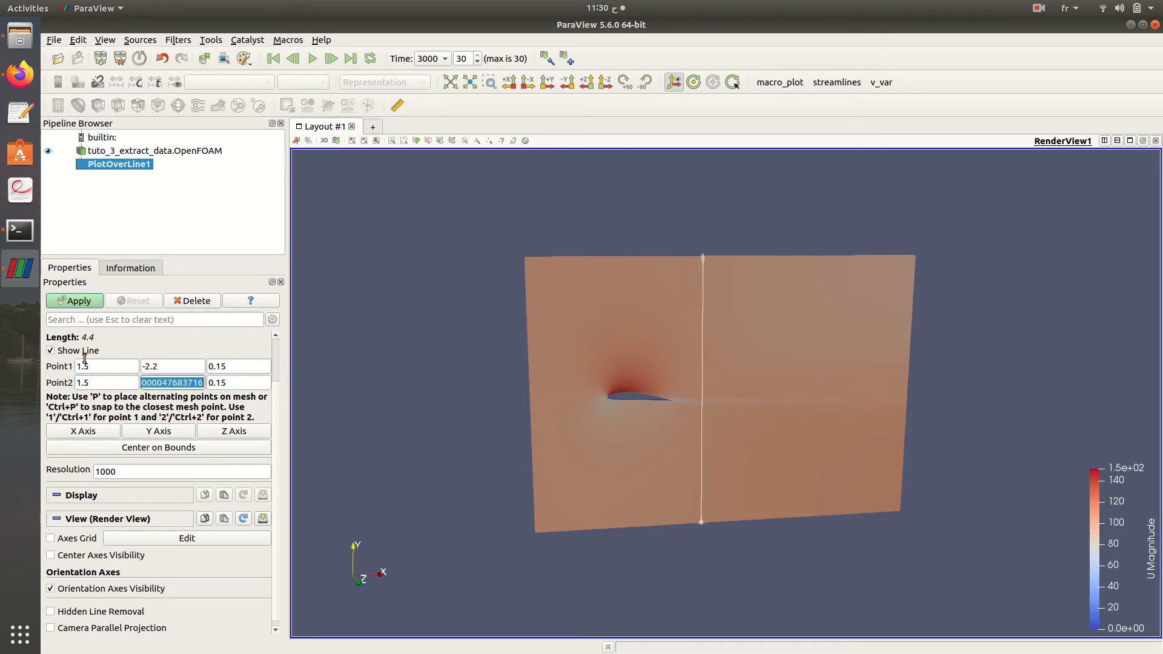
{"action": "type", "text": "2.2"}
{"action": "left_click", "coordinate": [74, 301]}
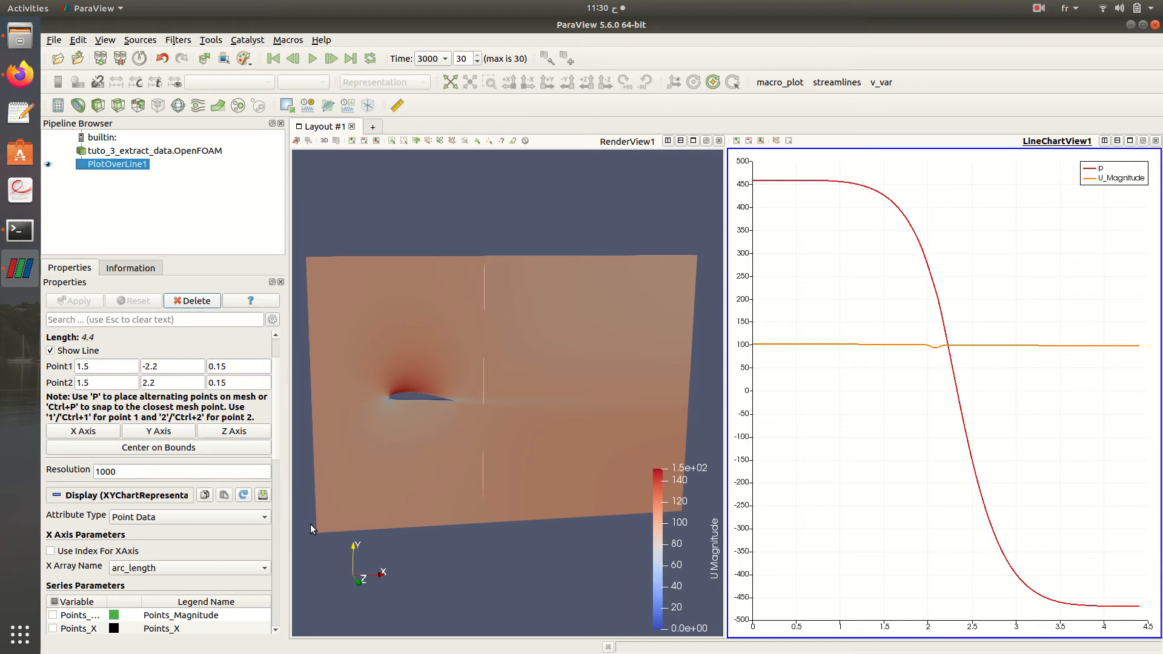
- Enable all fields of the OpenFOAM case, adding k, nut, omega and phi, and apply the change
{"action": "scroll", "coordinate": [270, 490], "scroll_direction": "down", "scroll_amount": 3}
{"action": "left_click", "coordinate": [195, 152]}
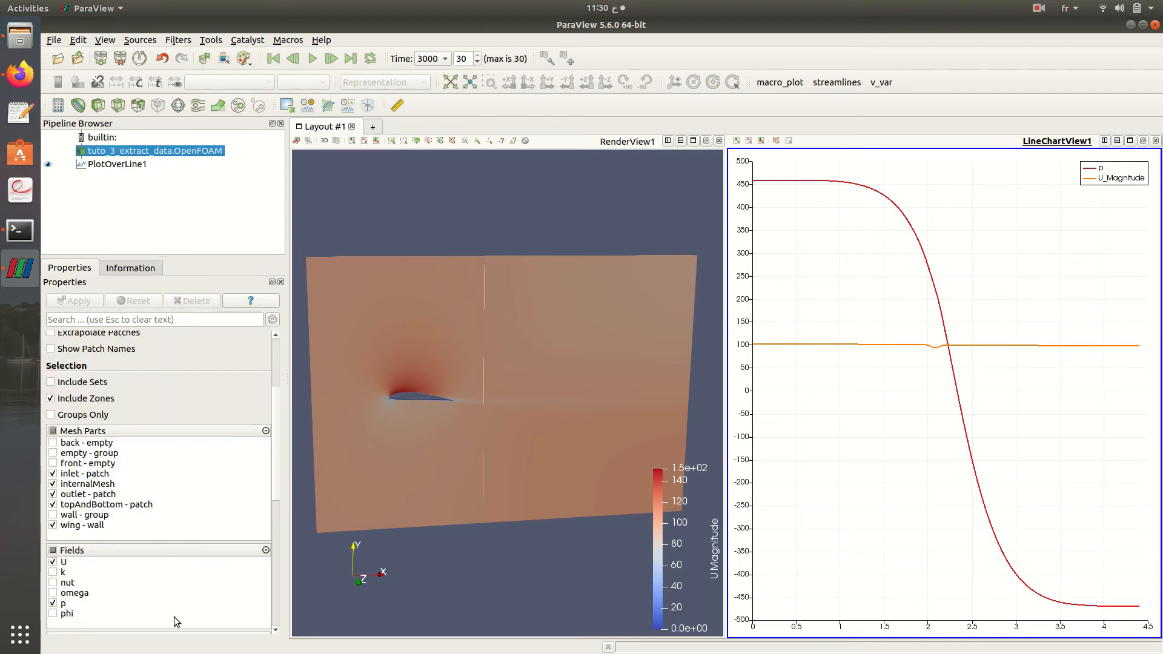
{"action": "scroll", "coordinate": [173, 616], "scroll_direction": "down", "scroll_amount": 1}
{"action": "left_click", "coordinate": [119, 515]}
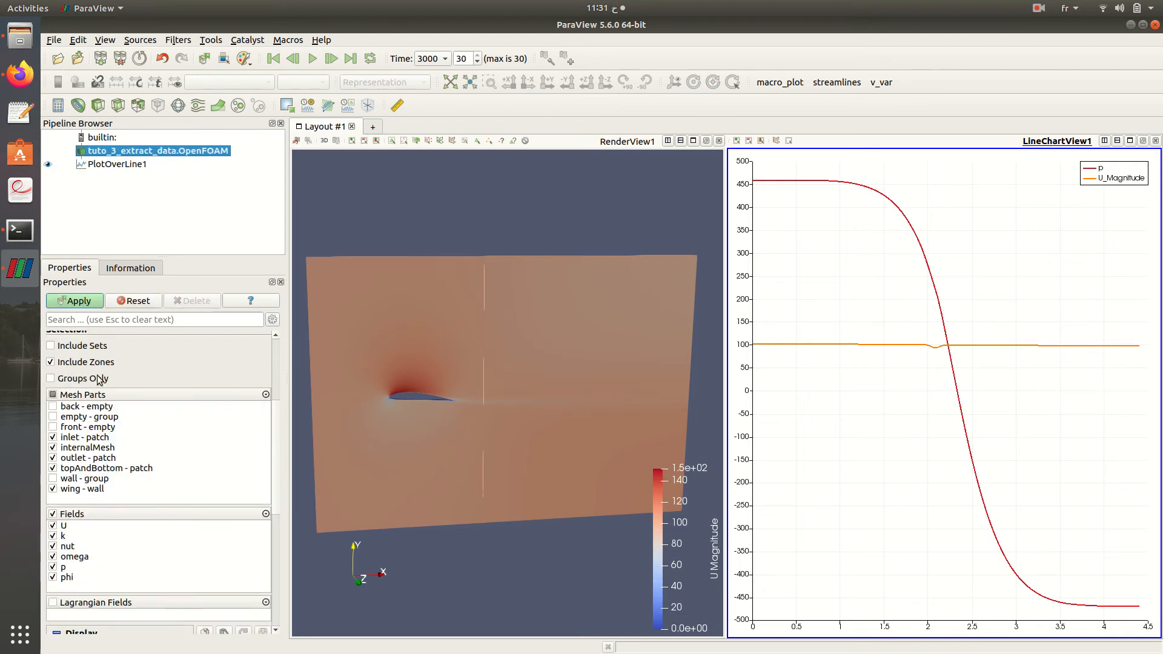
{"action": "left_click", "coordinate": [79, 301]}
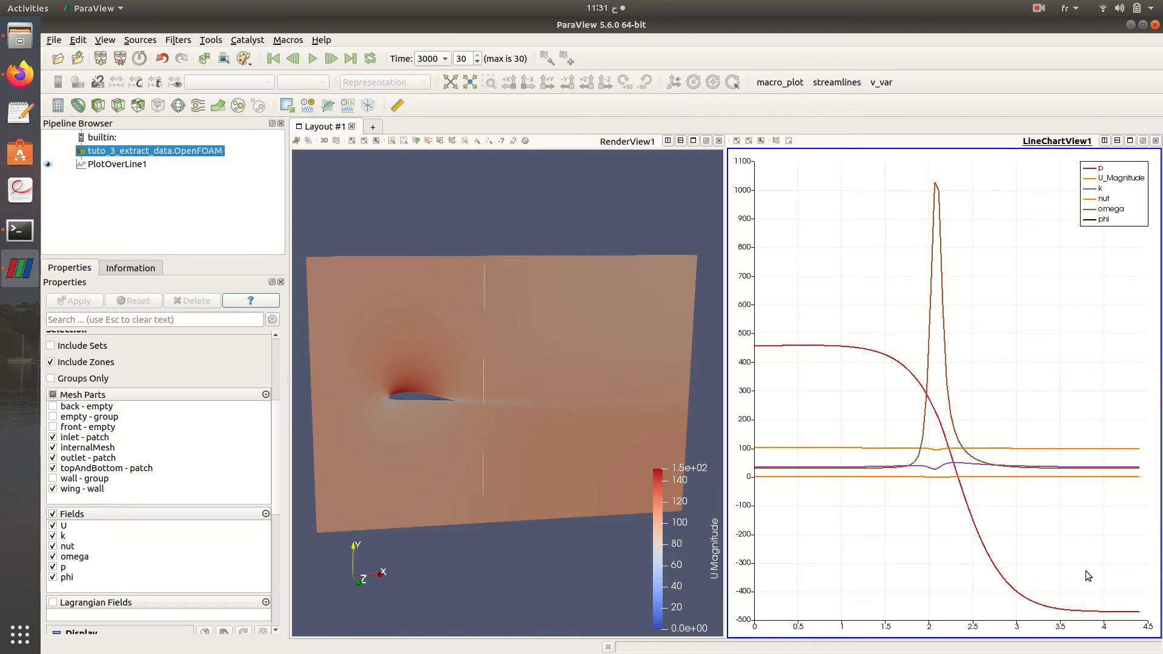
- Split the layout beside the line chart and show the PlotOverLine1 data in a spreadsheet view
{"action": "left_click", "coordinate": [133, 164]}
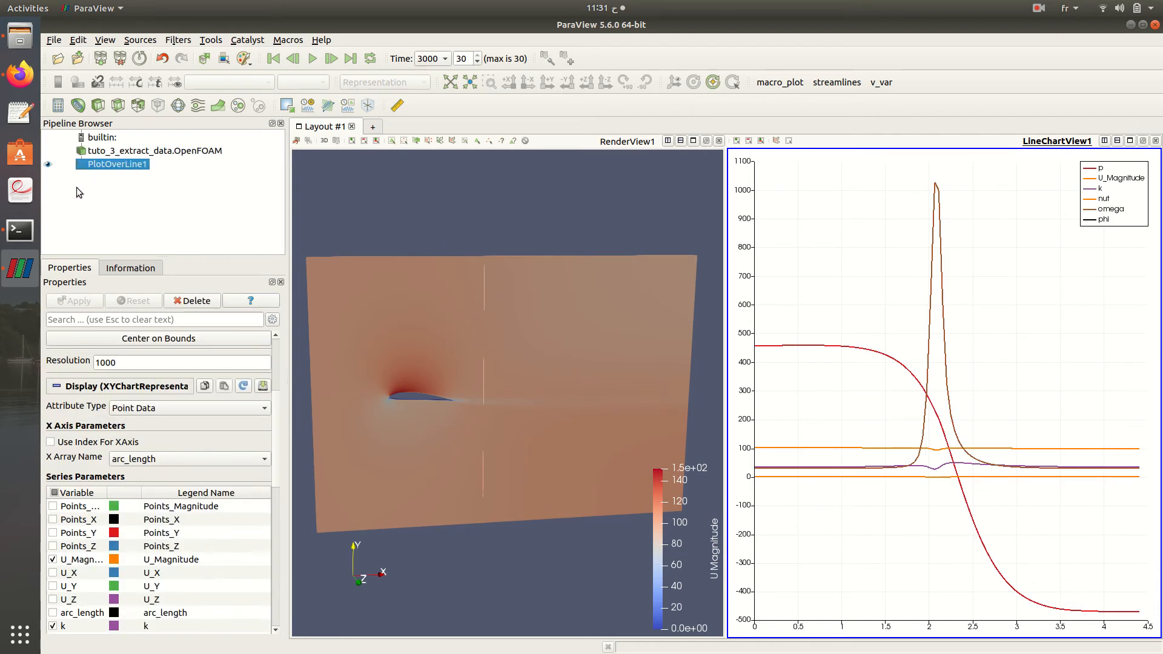
{"action": "left_click", "coordinate": [1104, 141]}
{"action": "left_click", "coordinate": [1067, 539]}
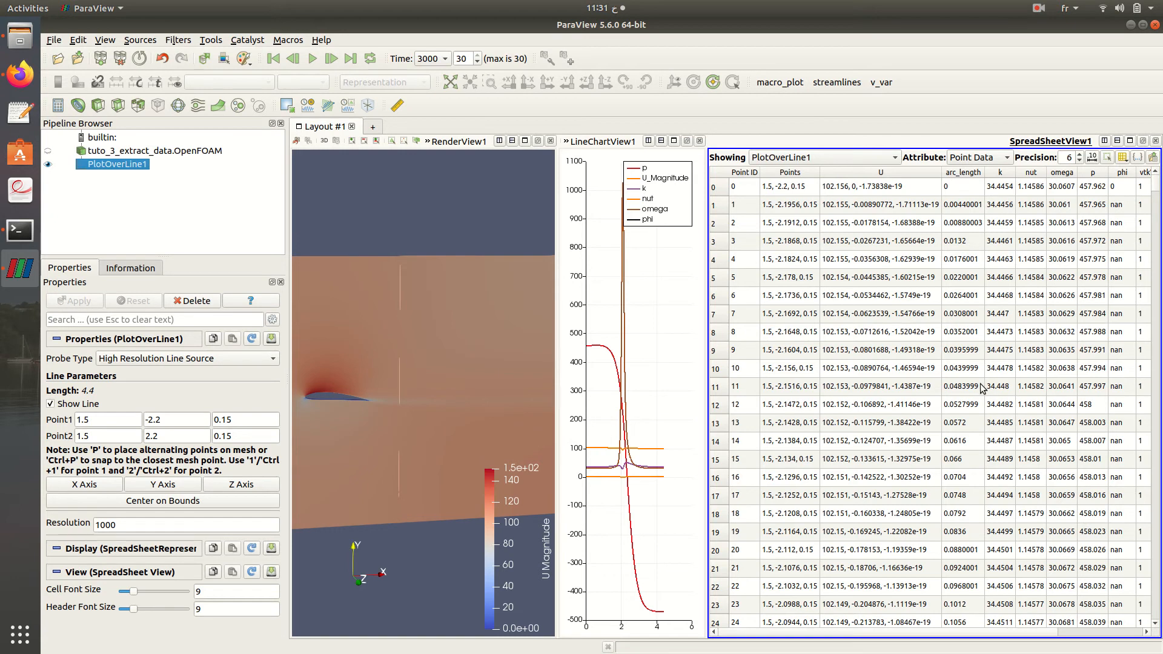
{"action": "scroll", "coordinate": [913, 367], "scroll_direction": "down", "scroll_amount": 5}
{"action": "scroll", "coordinate": [907, 371], "scroll_direction": "up", "scroll_amount": 5}
{"action": "scroll", "coordinate": [854, 294], "scroll_direction": "down", "scroll_amount": 17}
{"action": "scroll", "coordinate": [852, 301], "scroll_direction": "down", "scroll_amount": 20}
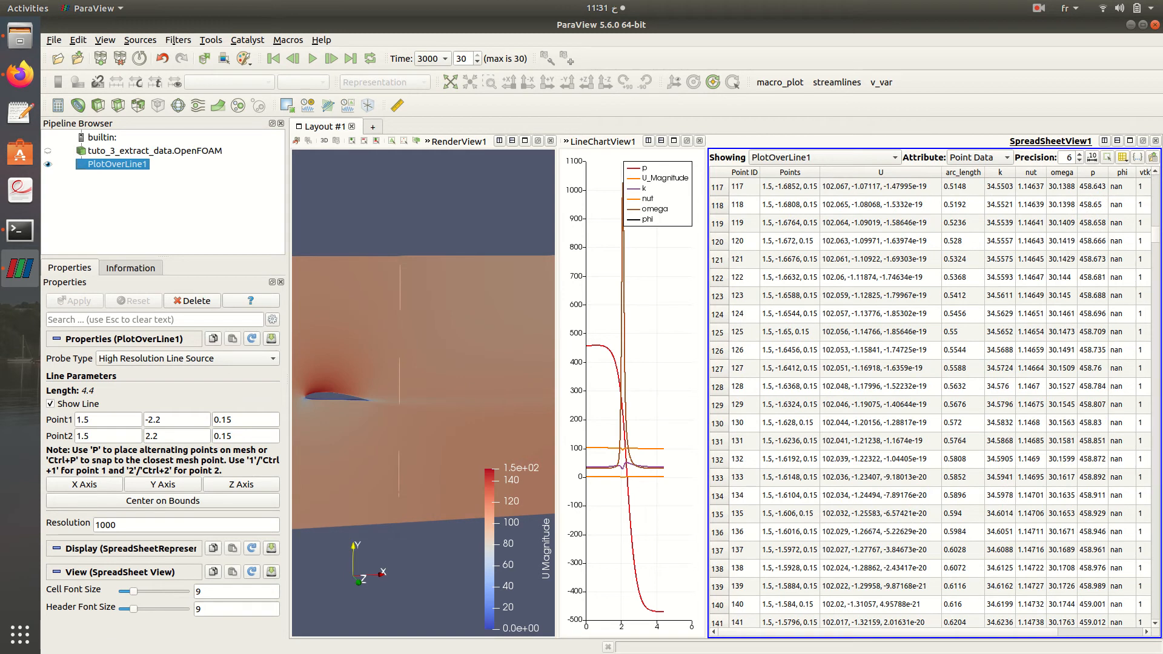
- Export the spreadsheet data as a CSV file named 1 in the postProcessing folder
{"action": "left_click", "coordinate": [1154, 157]}
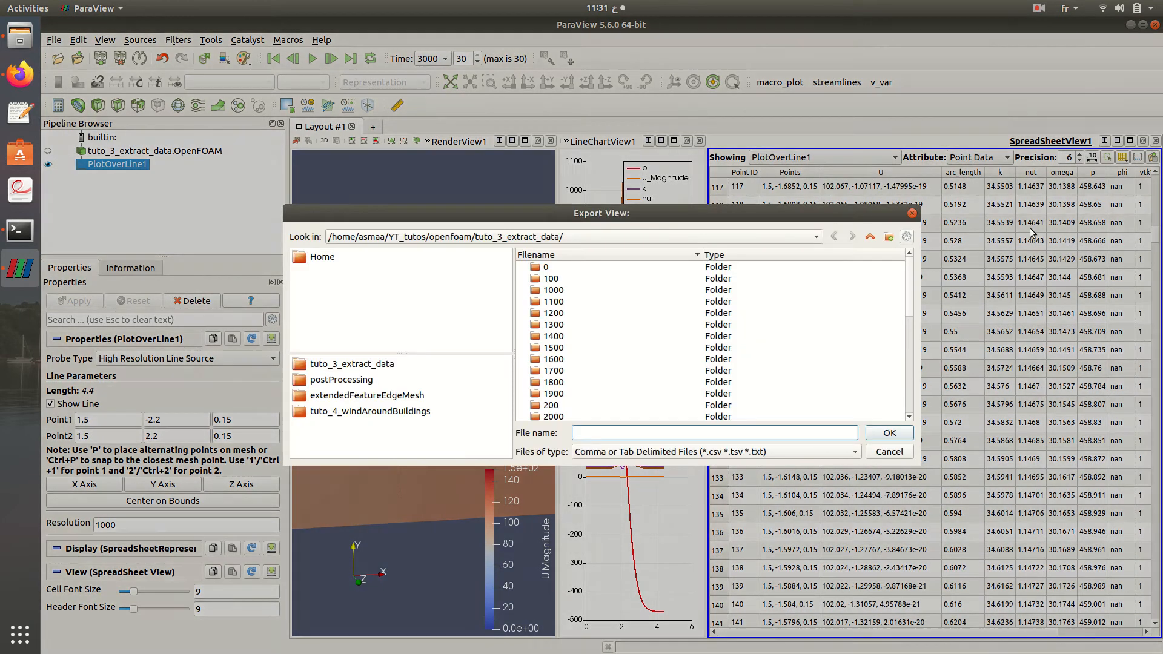
{"action": "double_click", "coordinate": [634, 393]}
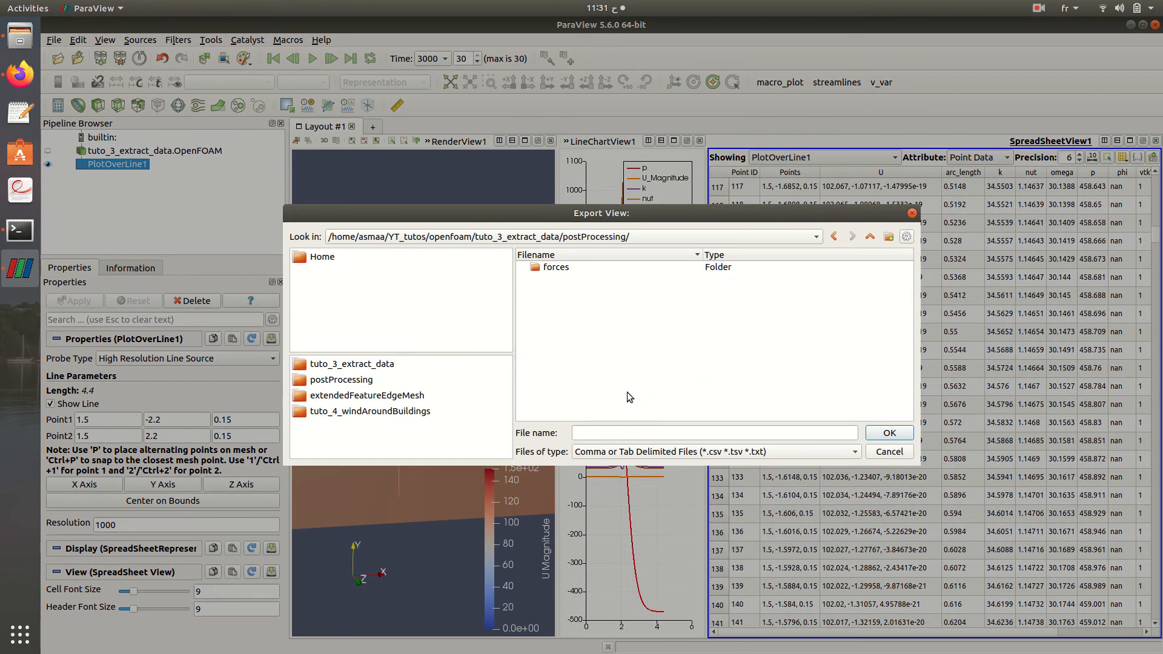
{"action": "left_click", "coordinate": [626, 434]}
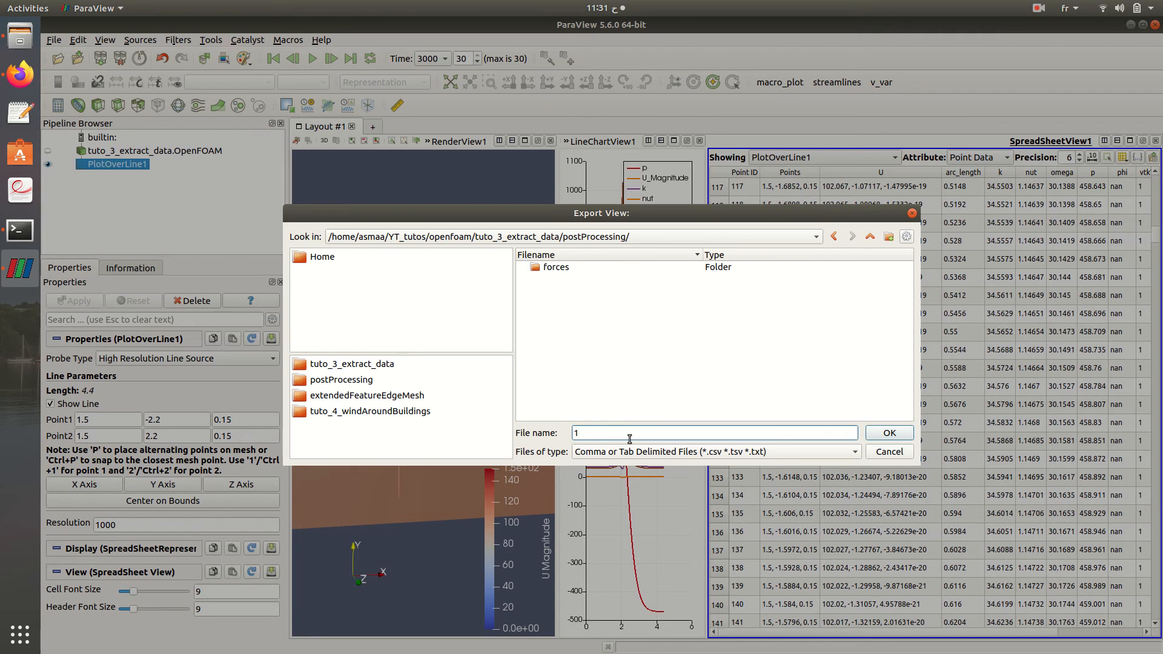
{"action": "key", "text": "Return"}
- Open 1.csv from the postProcessing folder in LibreOffice Calc with default import options, review its columns and close it
{"action": "left_click", "coordinate": [20, 37]}
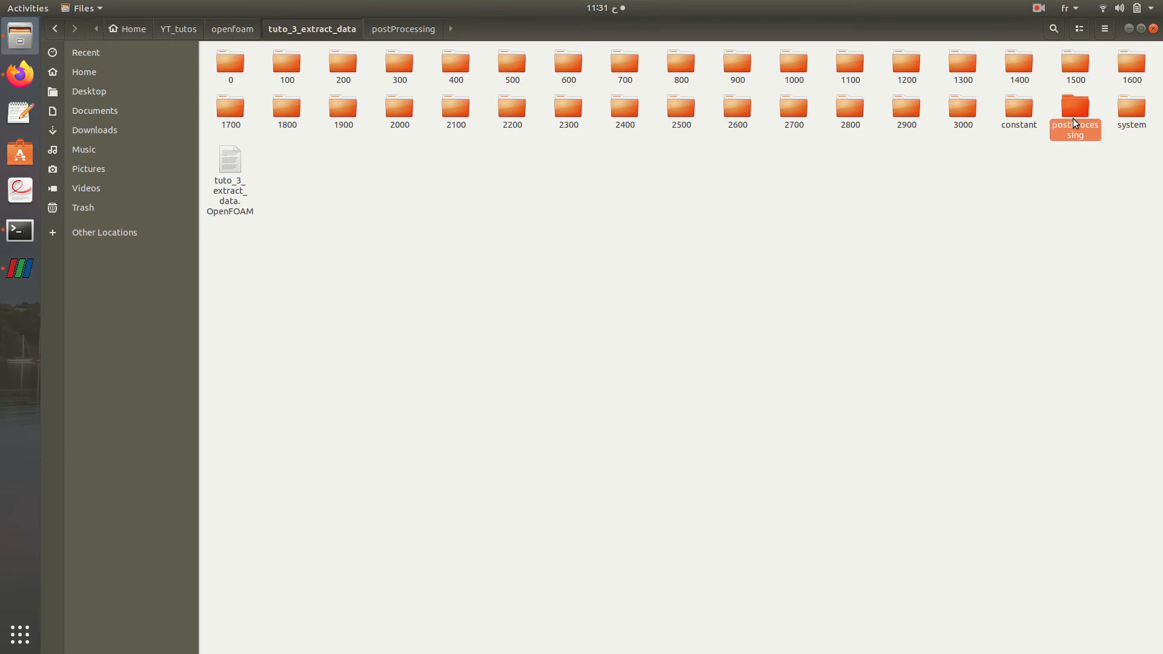
{"action": "double_click", "coordinate": [1075, 121]}
{"action": "double_click", "coordinate": [296, 54]}
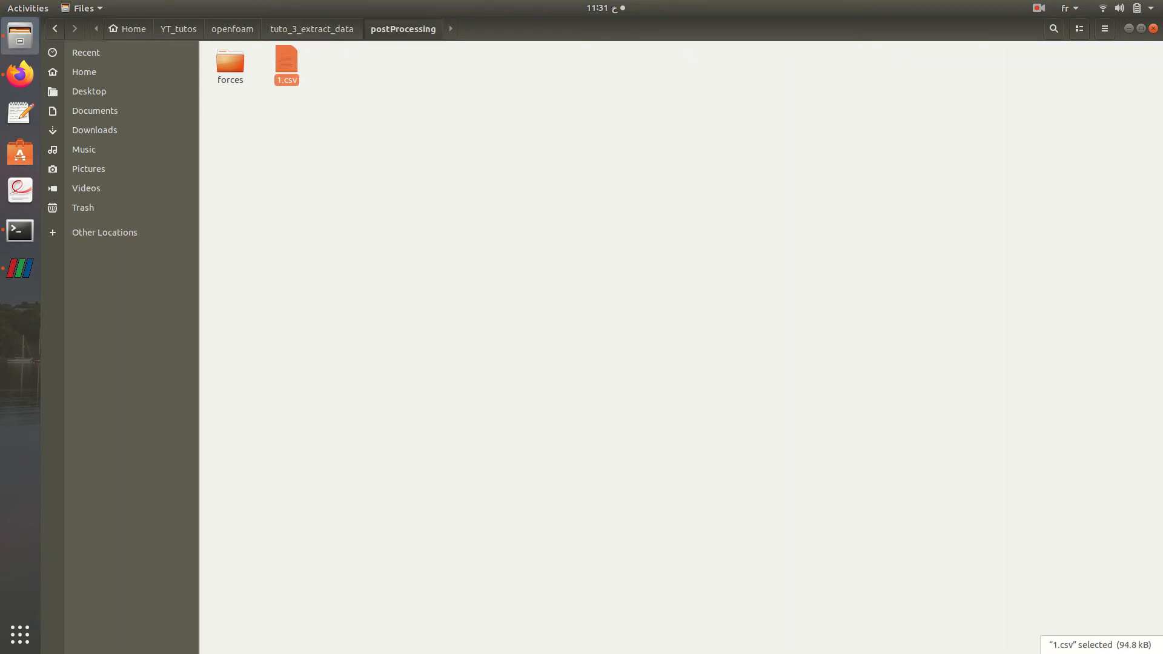
{"action": "left_click", "coordinate": [701, 508]}
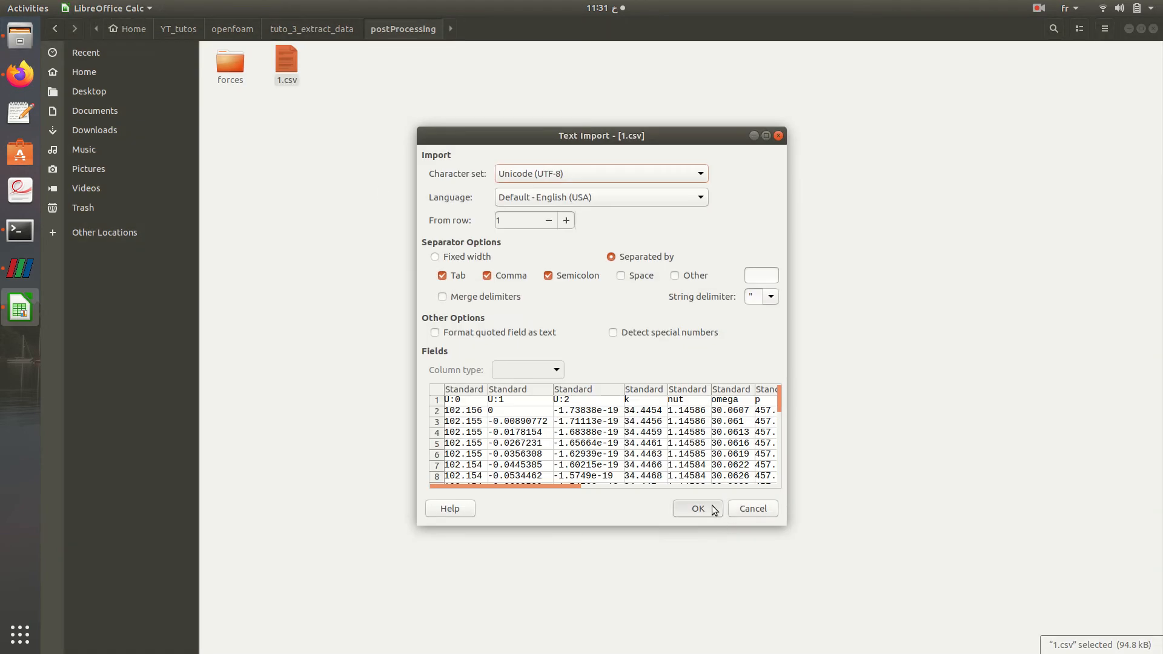
{"action": "scroll", "coordinate": [980, 296], "scroll_direction": "down", "scroll_amount": 17}
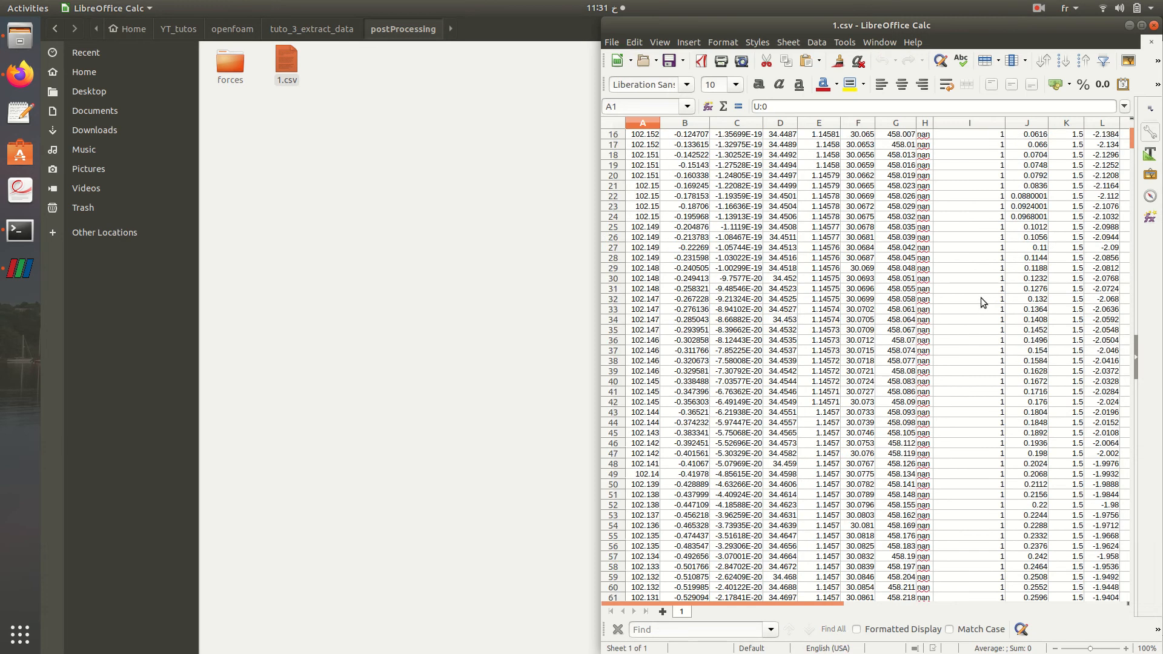
{"action": "left_click_drag", "start_coordinate": [1133, 155], "coordinate": [1118, 15]}
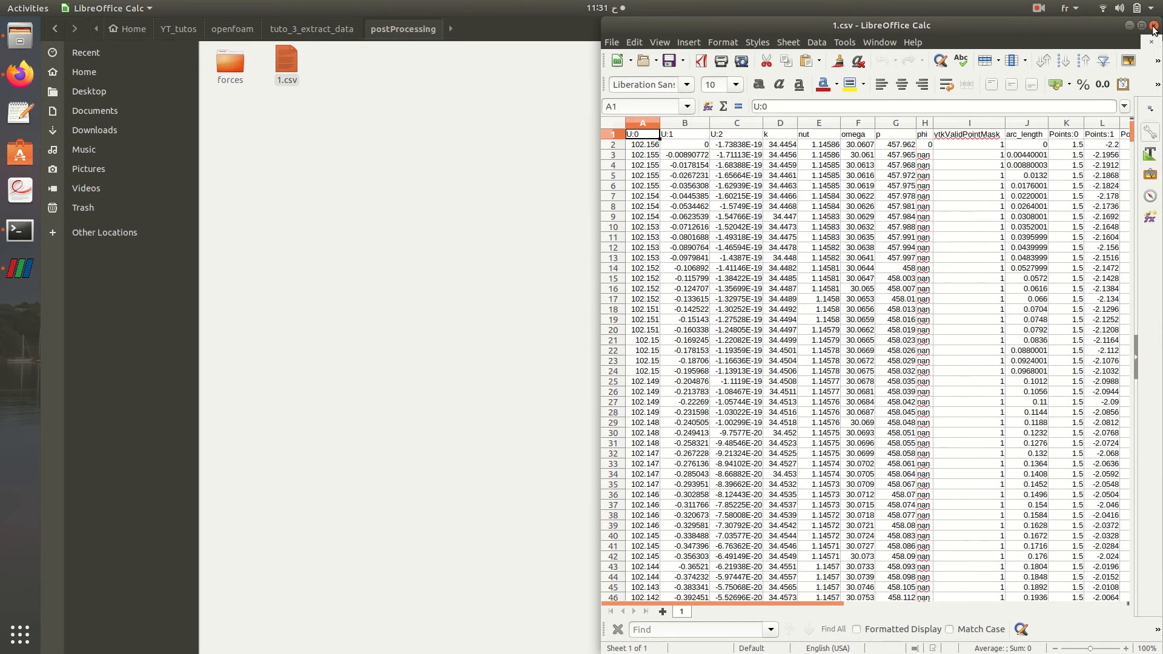
{"action": "left_click", "coordinate": [1153, 25]}
- Switch back to ParaView and step back to time 2900
{"action": "left_click", "coordinate": [19, 267]}
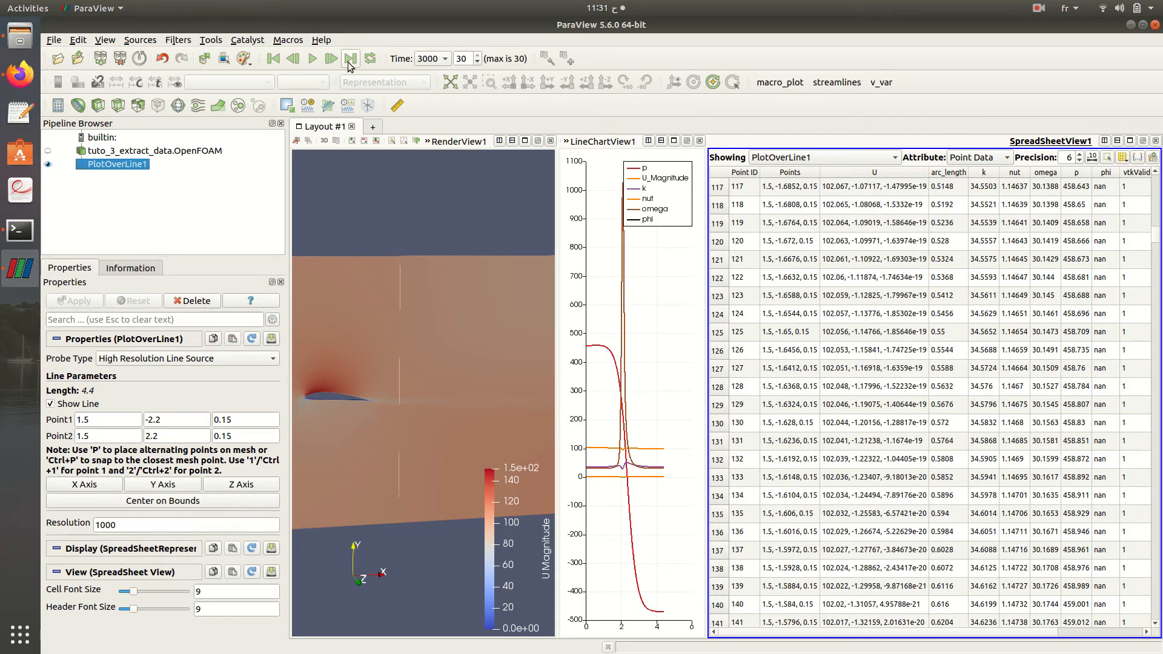
{"action": "left_click", "coordinate": [291, 59]}
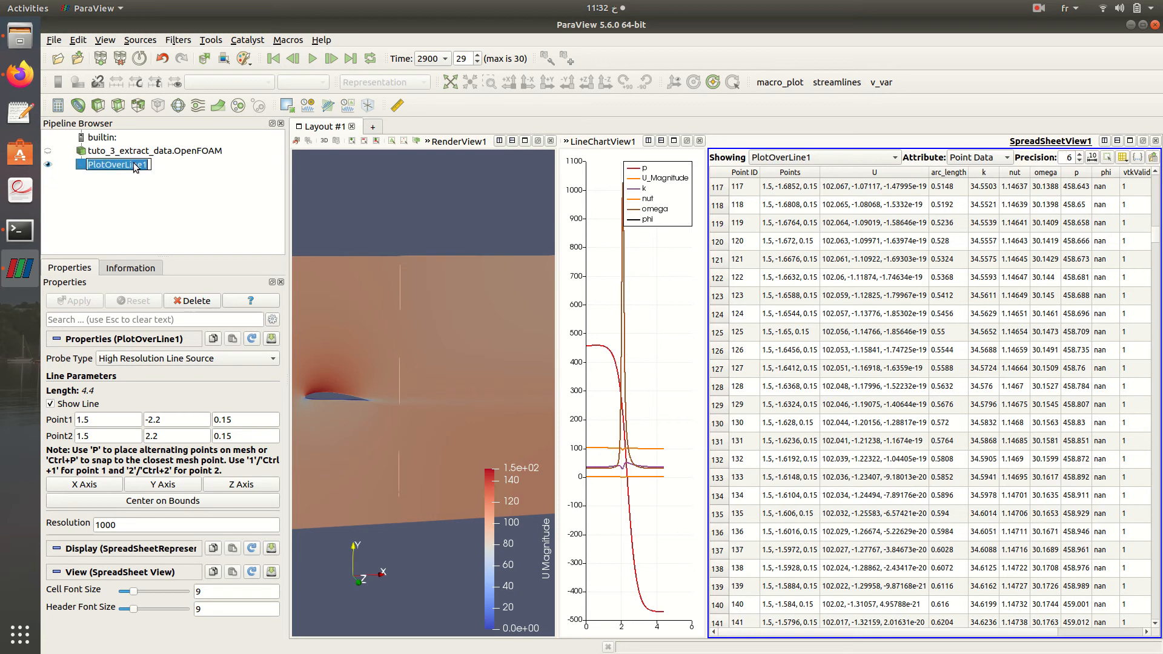
{"action": "left_click", "coordinate": [138, 238]}
- Start saving the PlotOverLine1 data and create a folder named extract inside postProcessing
{"action": "left_click", "coordinate": [126, 164]}
{"action": "left_click", "coordinate": [49, 40]}
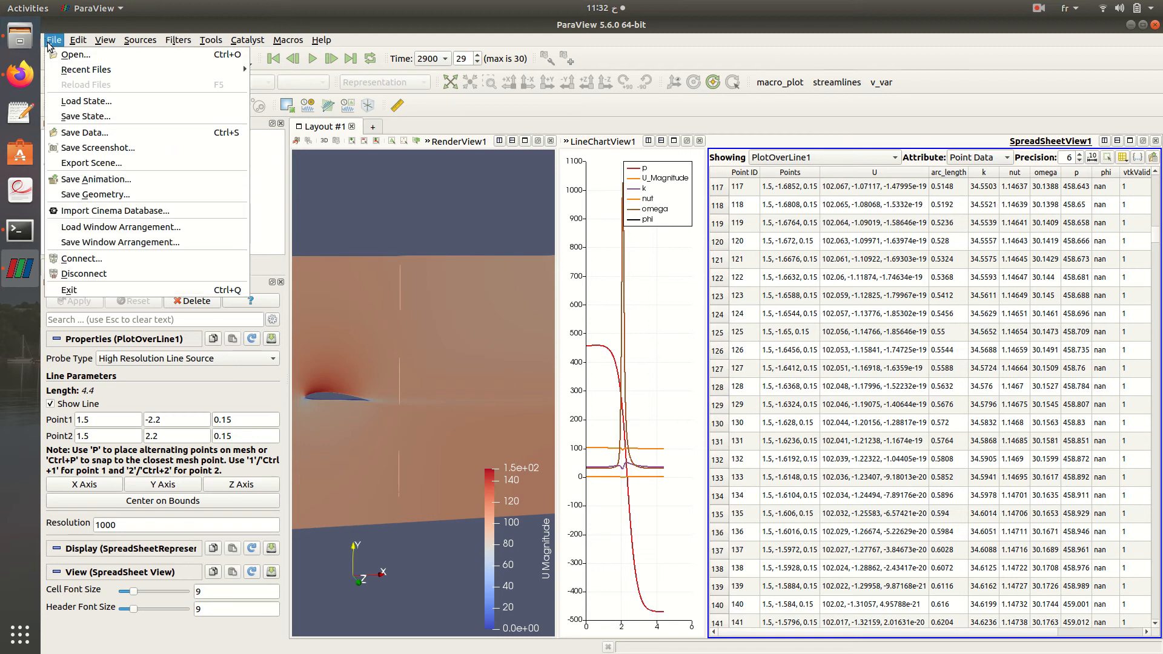
{"action": "left_click", "coordinate": [91, 133]}
{"action": "scroll", "coordinate": [666, 350], "scroll_direction": "down", "scroll_amount": 7}
{"action": "double_click", "coordinate": [631, 392]}
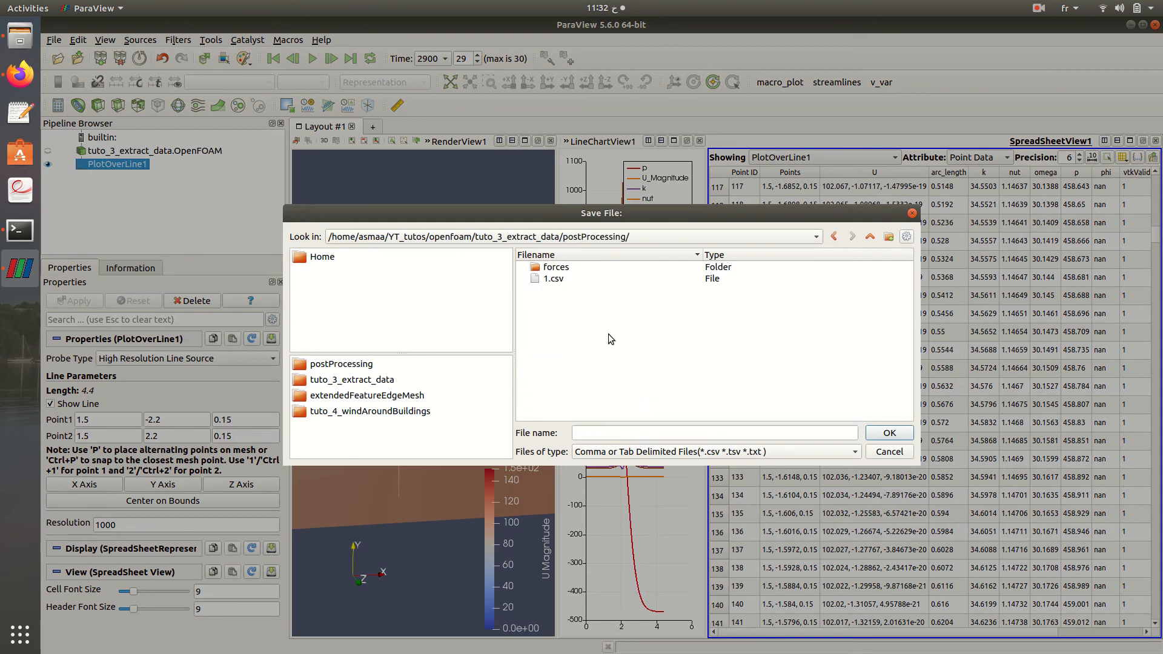
{"action": "right_click", "coordinate": [584, 289]}
{"action": "left_click", "coordinate": [597, 296]}
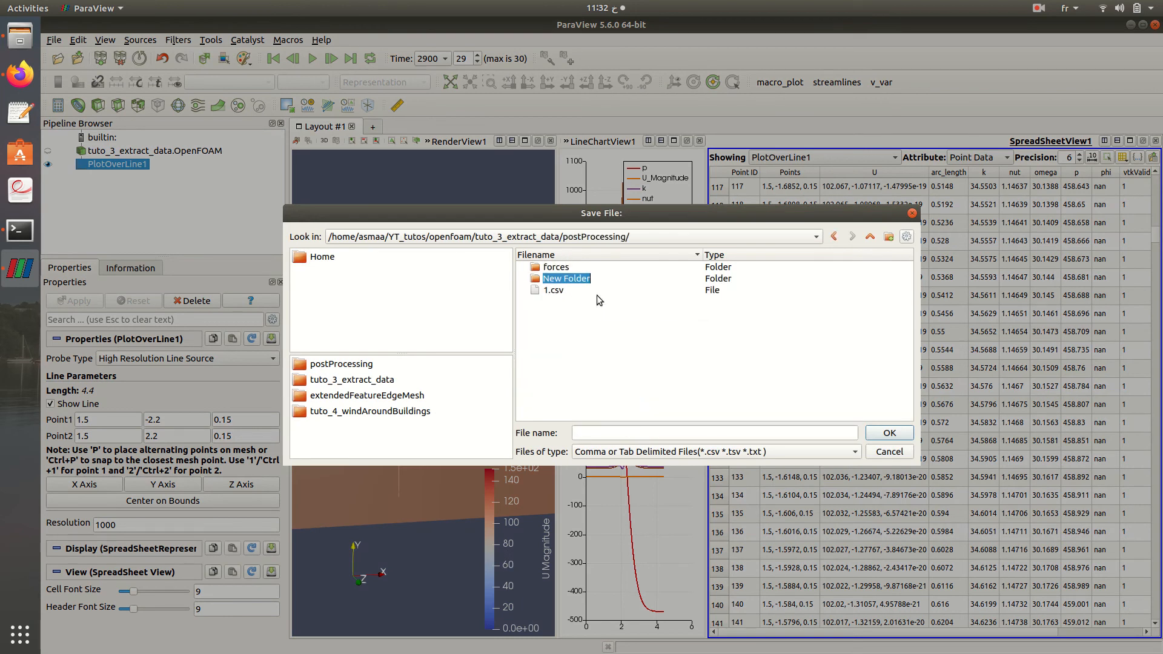
{"action": "type", "text": "extract"}
{"action": "key", "text": "Return"}
- Save the line data as extract in the postProcessing/extract folder, with scientific notation and time step writing enabled and points as field association
{"action": "left_click", "coordinate": [564, 269]}
{"action": "double_click", "coordinate": [563, 268]}
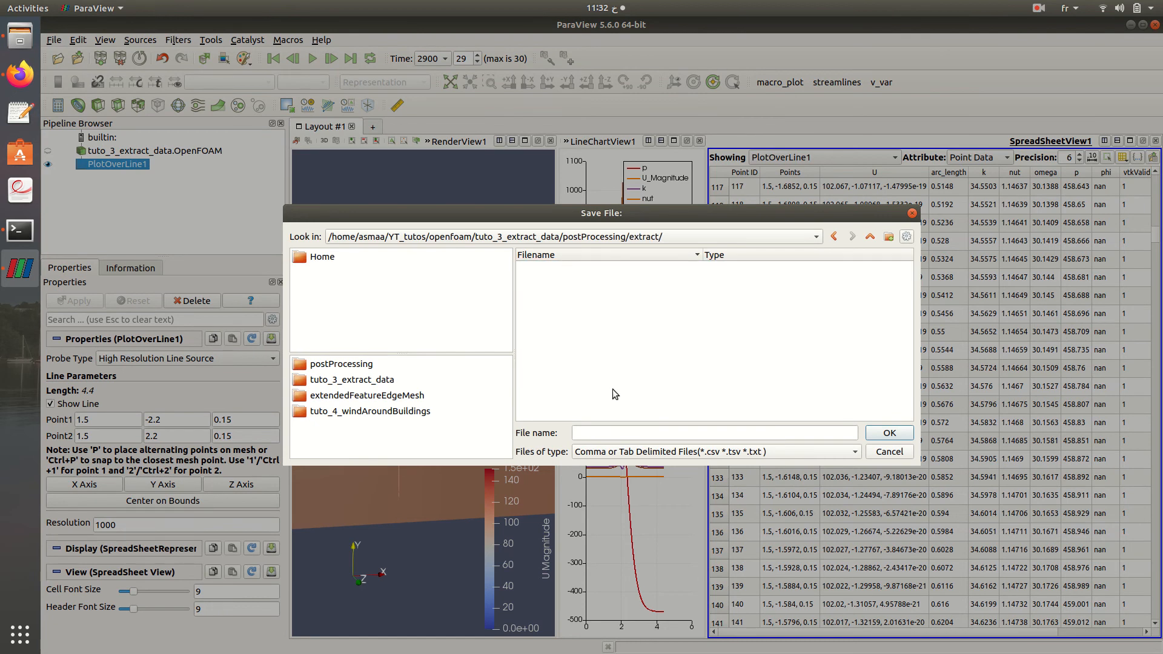
{"action": "left_click", "coordinate": [618, 434]}
{"action": "type", "text": "extract"}
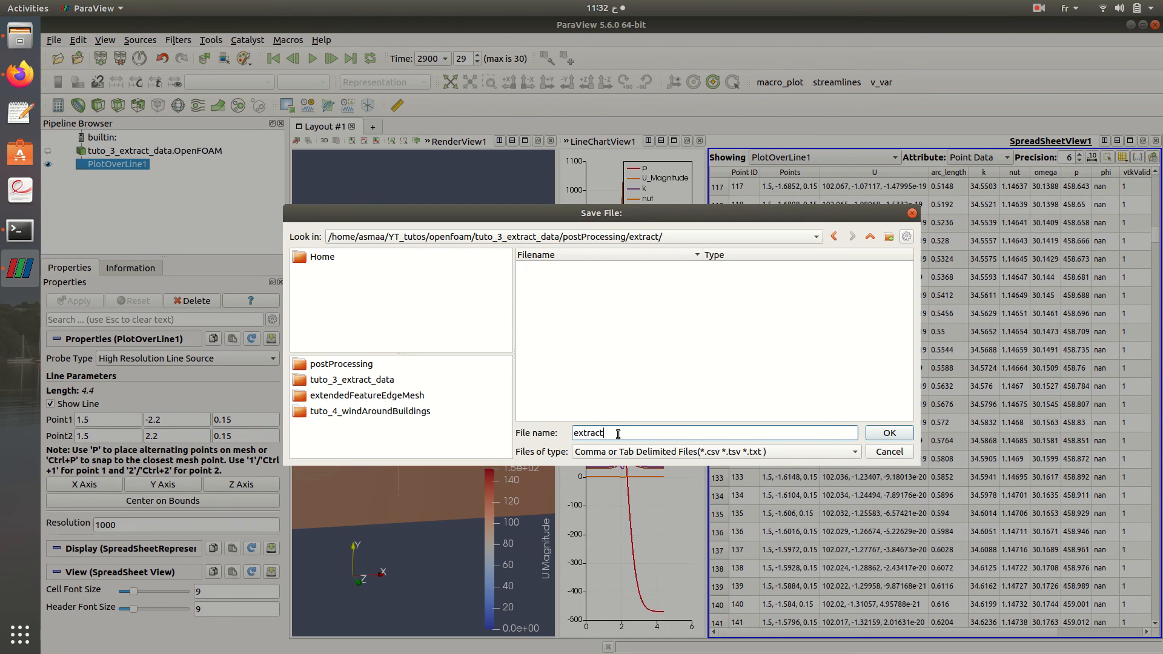
{"action": "left_click", "coordinate": [889, 432]}
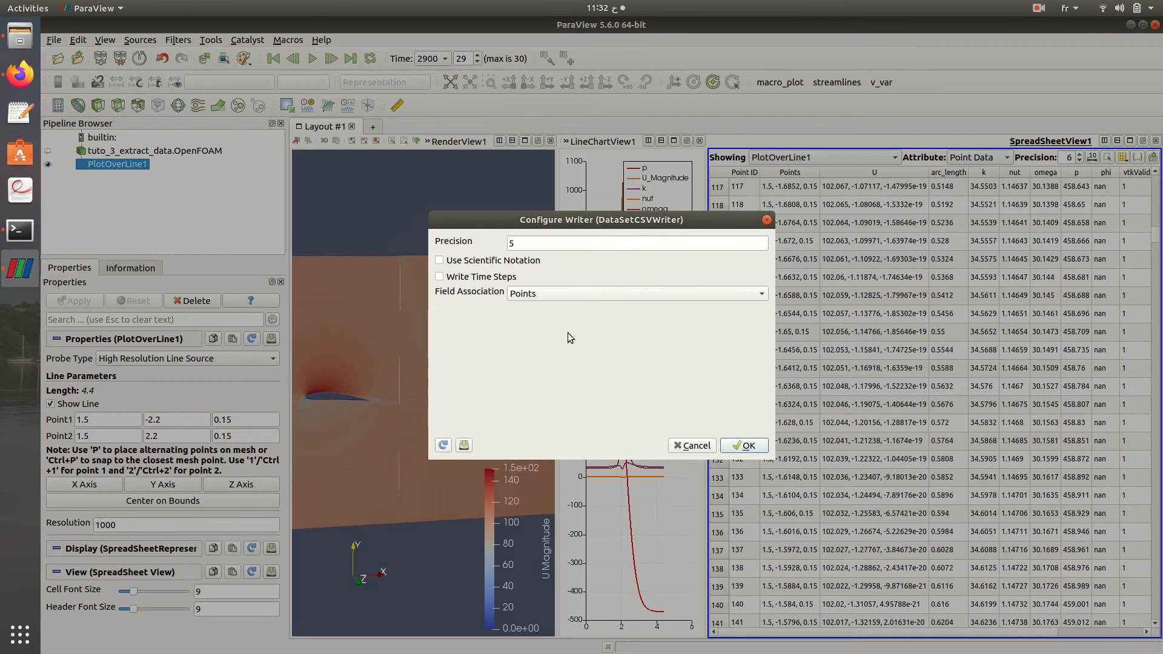
{"action": "left_click", "coordinate": [475, 277]}
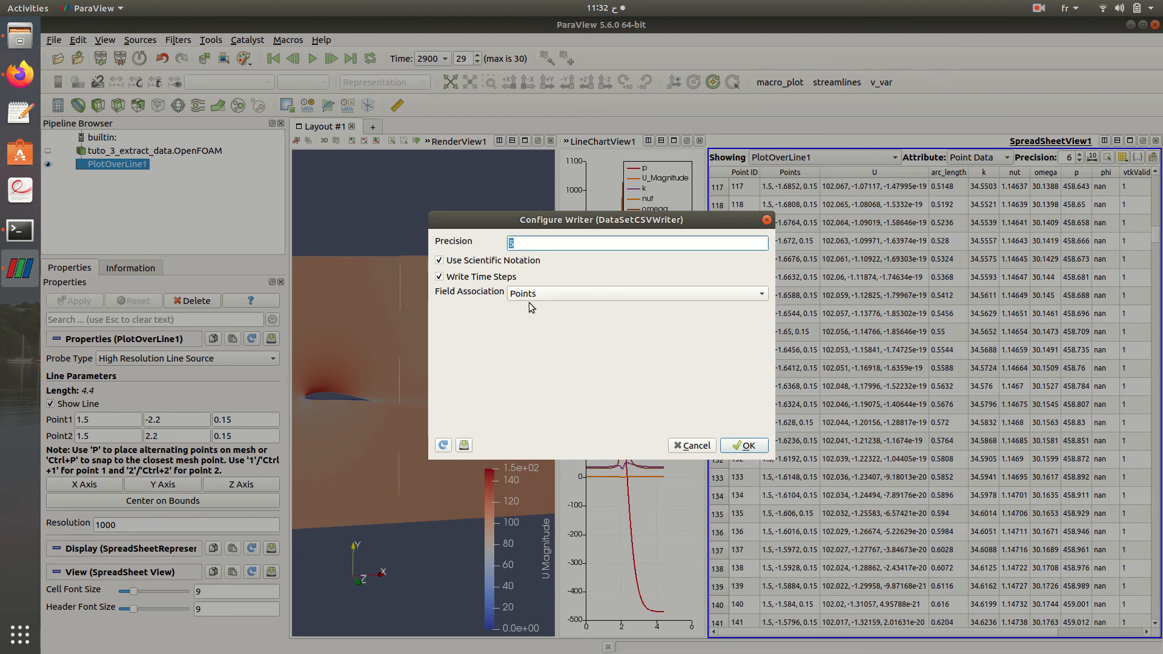
{"action": "left_click", "coordinate": [743, 446]}
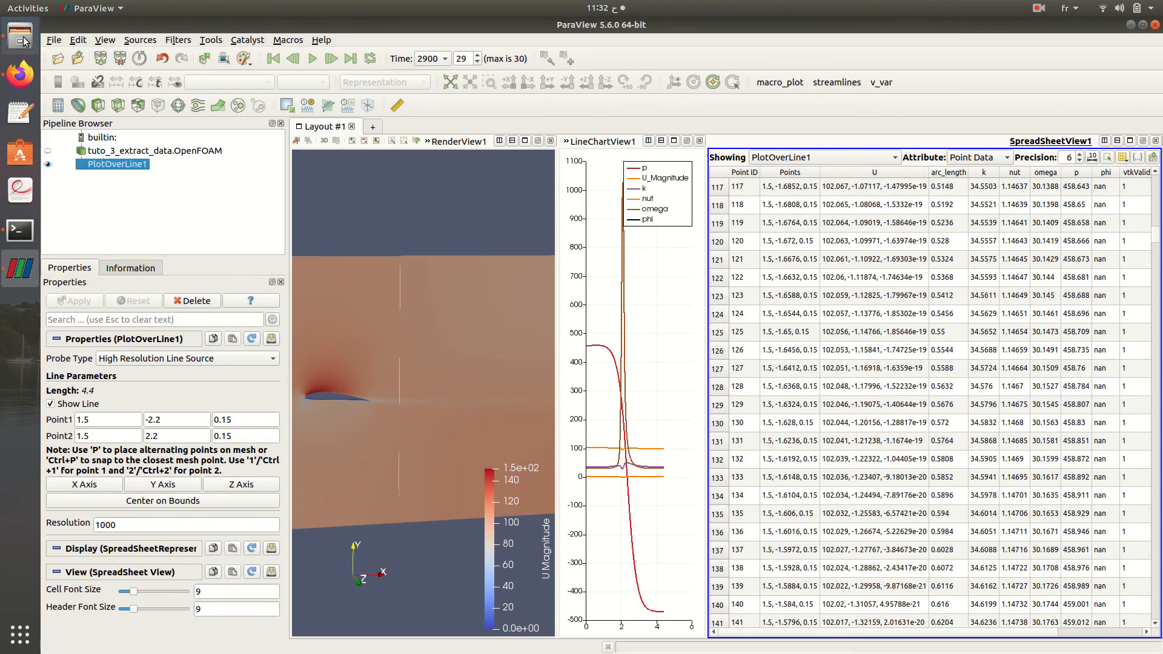
- Switch to the file manager and check the exported CSV files in the extract folder inside postProcessing
{"action": "left_click", "coordinate": [20, 37]}
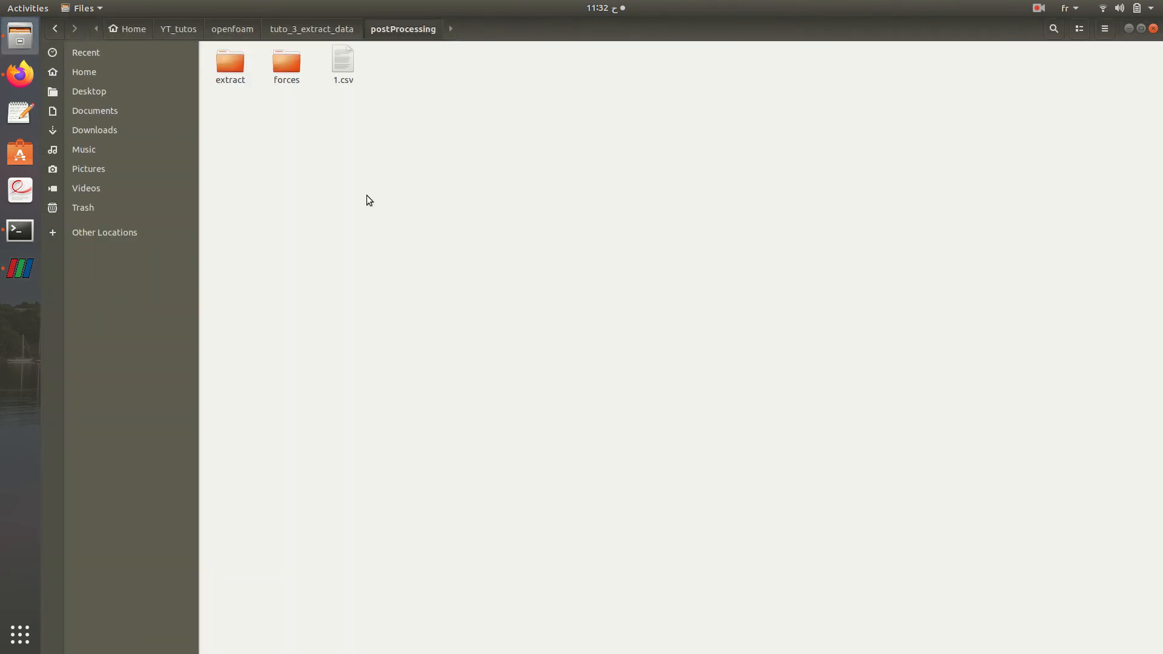
{"action": "double_click", "coordinate": [241, 57]}
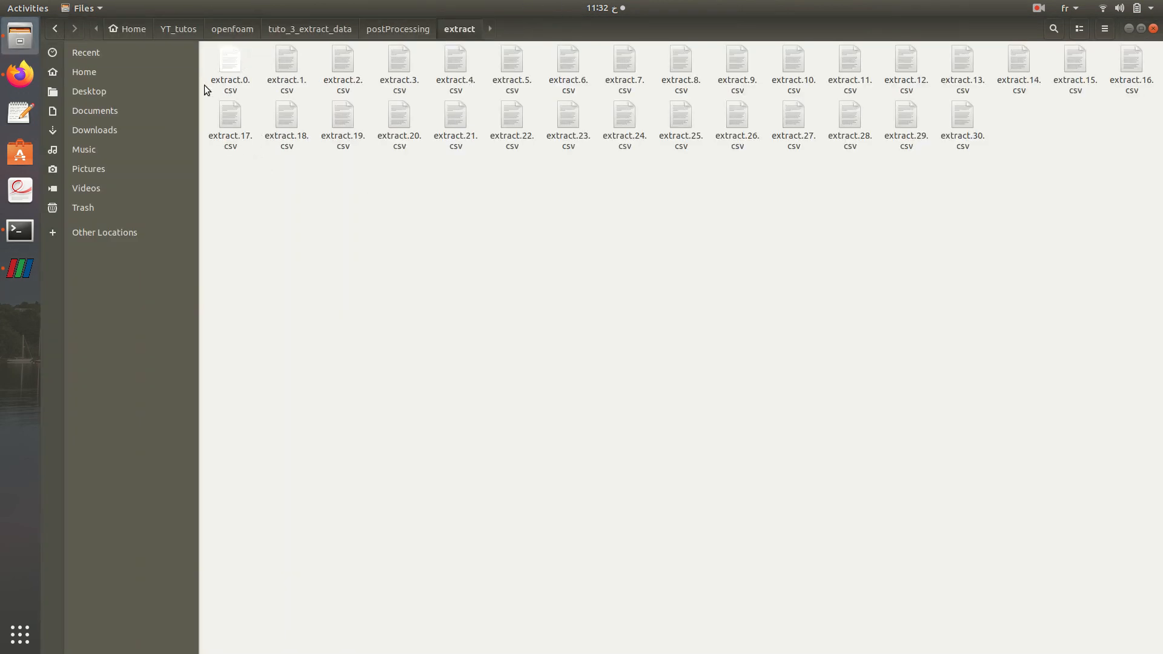
{"action": "left_click_drag", "start_coordinate": [1158, 140], "coordinate": [28, 53]}
{"action": "left_click", "coordinate": [426, 166]}
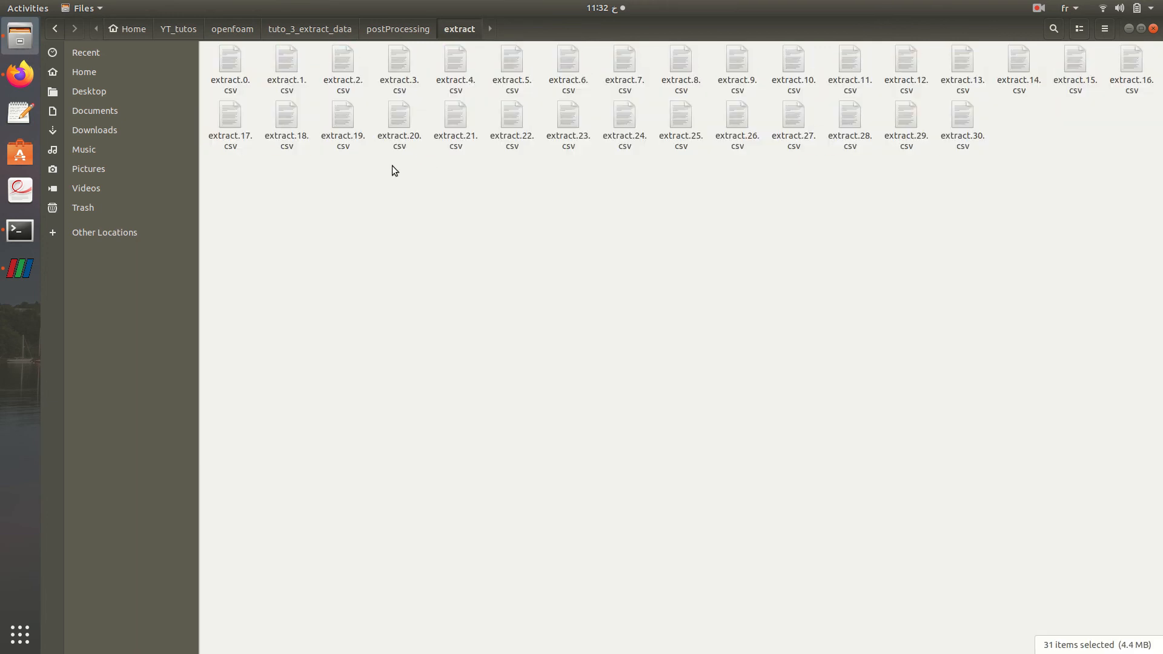
{"action": "left_click", "coordinate": [960, 124]}
{"action": "left_click", "coordinate": [582, 220]}
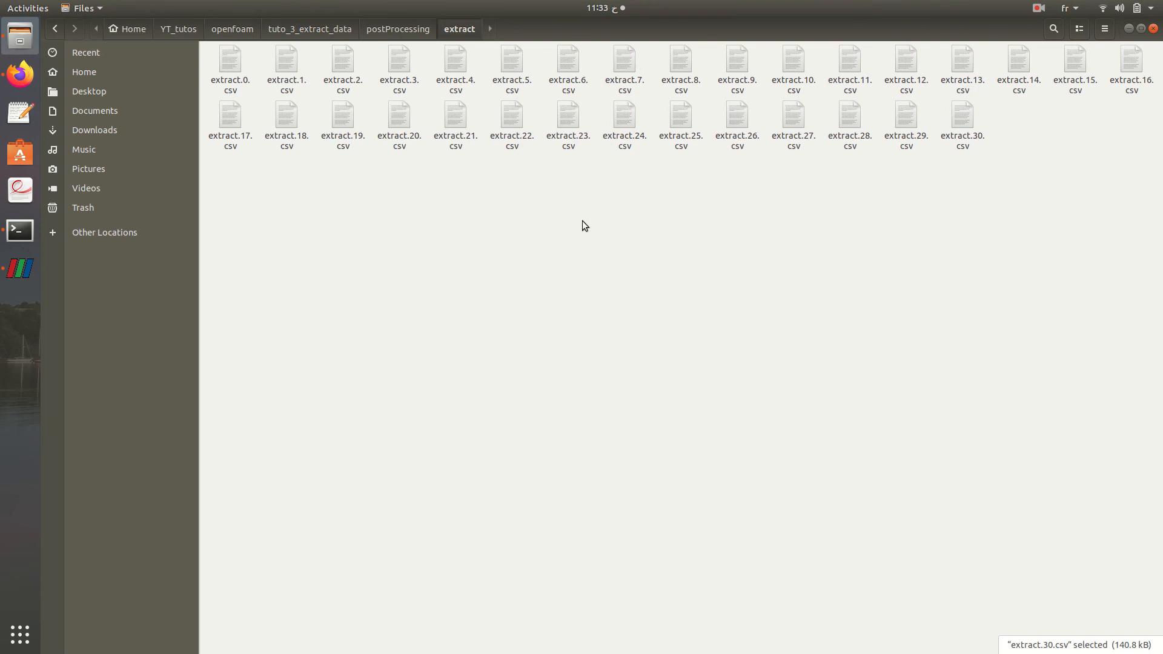
- Switch back to ParaView and make RenderView1 the active view, with the whole airfoil domain in sight
{"action": "left_click", "coordinate": [31, 263]}
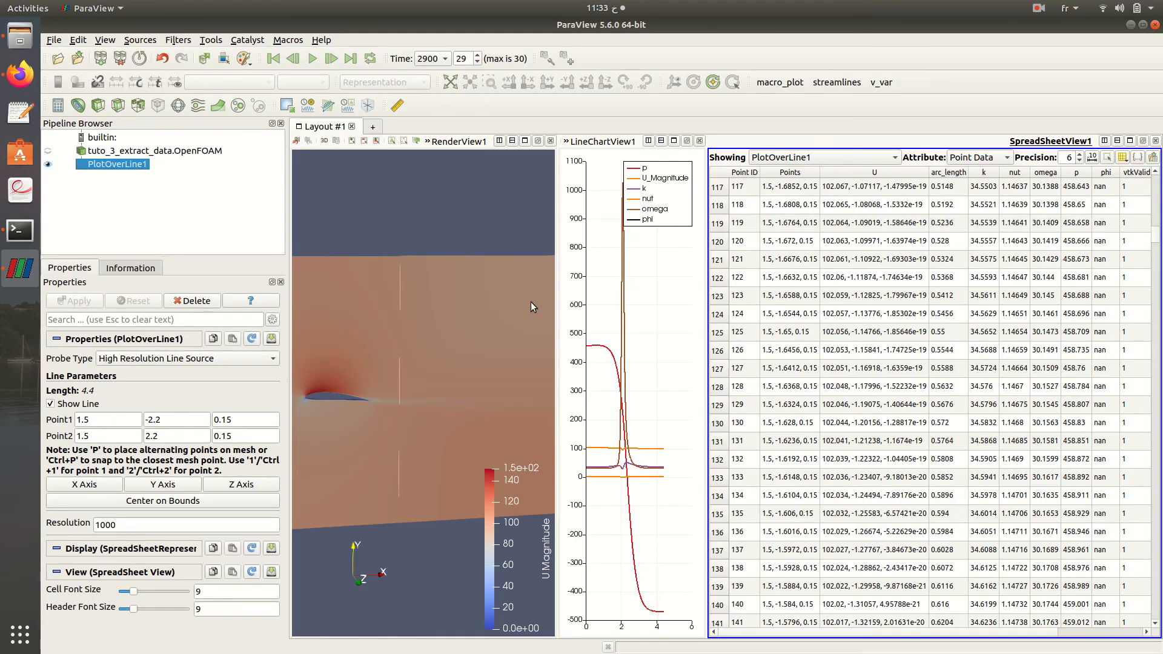
{"action": "scroll", "coordinate": [514, 303], "scroll_direction": "down", "scroll_amount": 6}
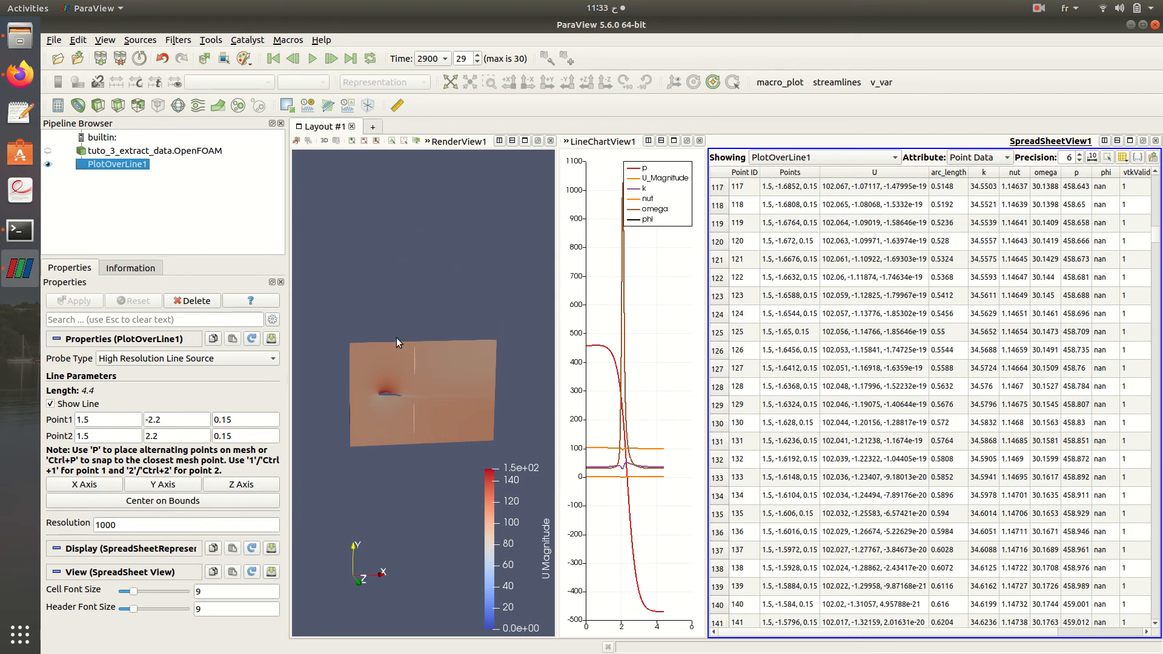
{"action": "left_click", "coordinate": [431, 402]}
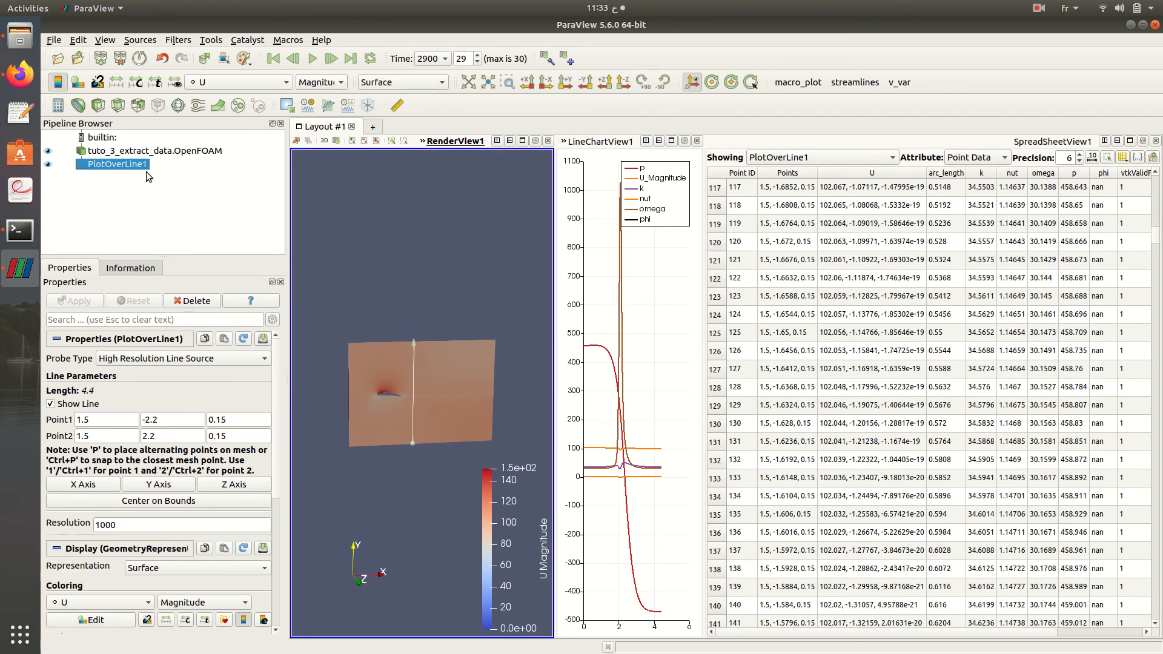